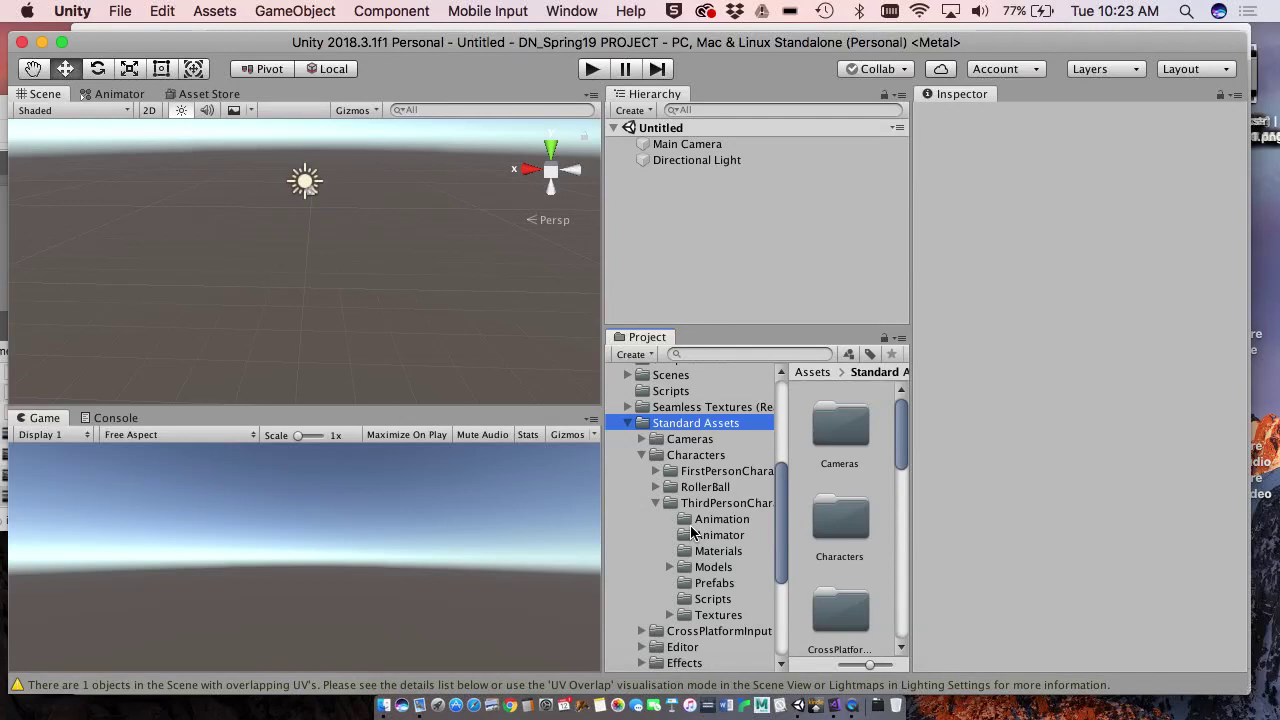
Create a 3D Plane object in the empty scene to serve as the ground.
{"action": "left_click", "coordinate": [711, 160]}
{"action": "left_click", "coordinate": [662, 128]}
{"action": "left_click", "coordinate": [645, 111]}
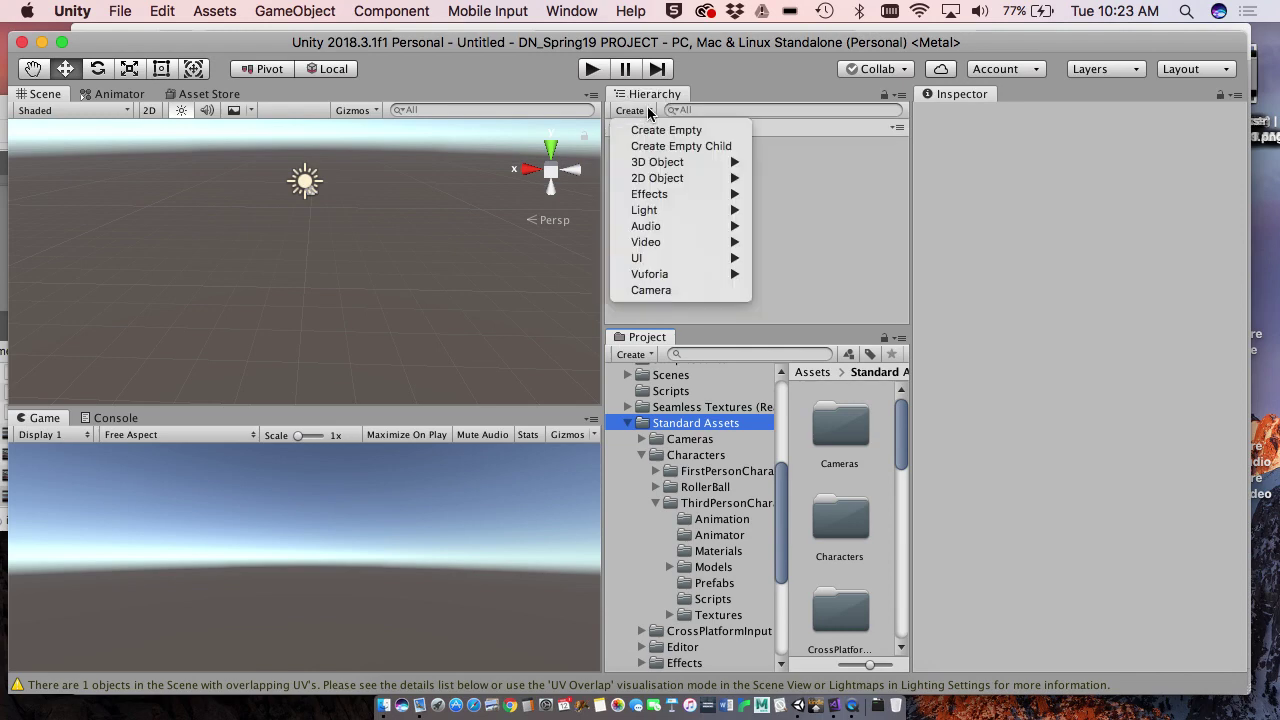
{"action": "mouse_move", "coordinate": [670, 192]}
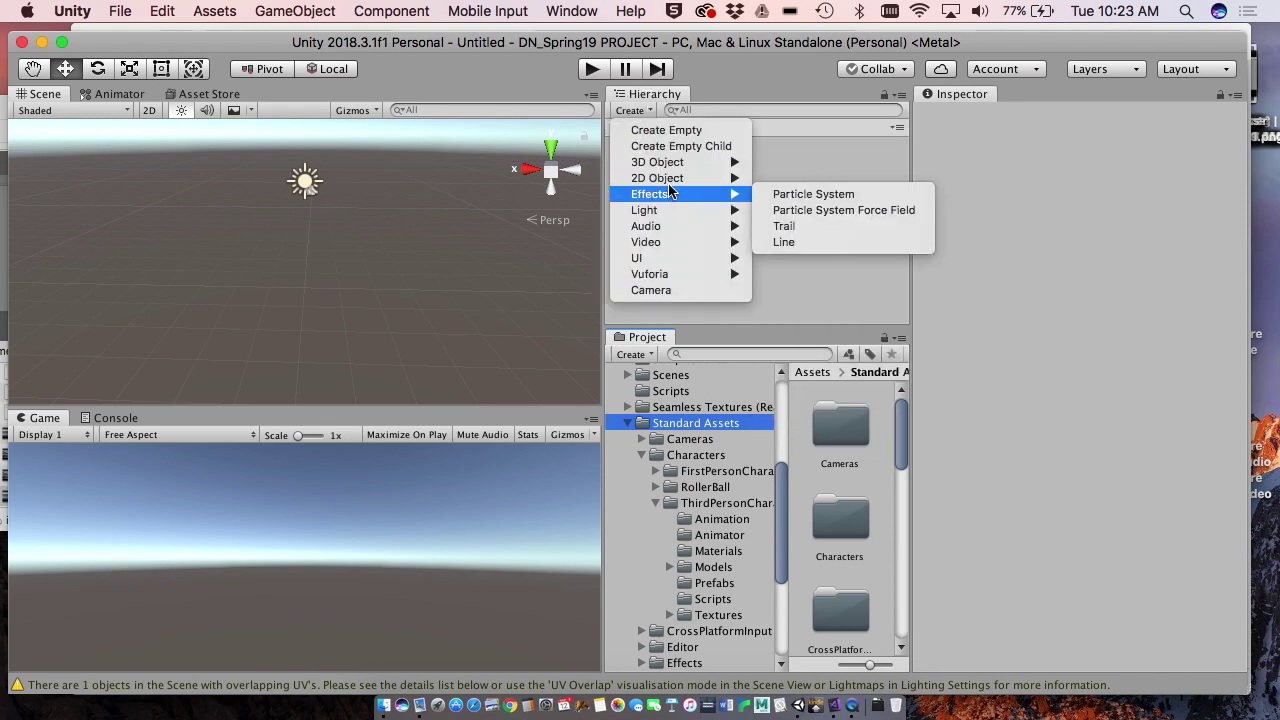
{"action": "mouse_move", "coordinate": [662, 162]}
{"action": "left_click", "coordinate": [800, 226]}
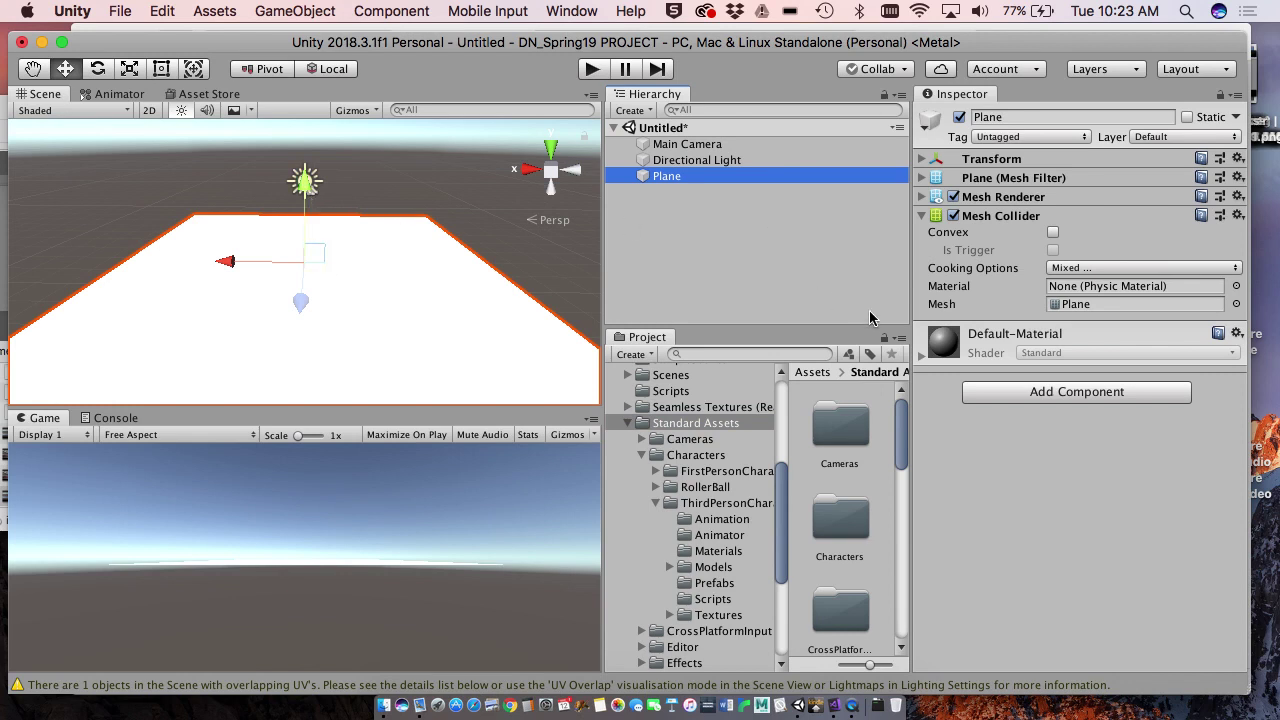
Select the ThirdPersonController prefab in Standard Assets > Characters > ThirdPersonCharacter > Prefabs.
{"action": "left_click", "coordinate": [922, 160]}
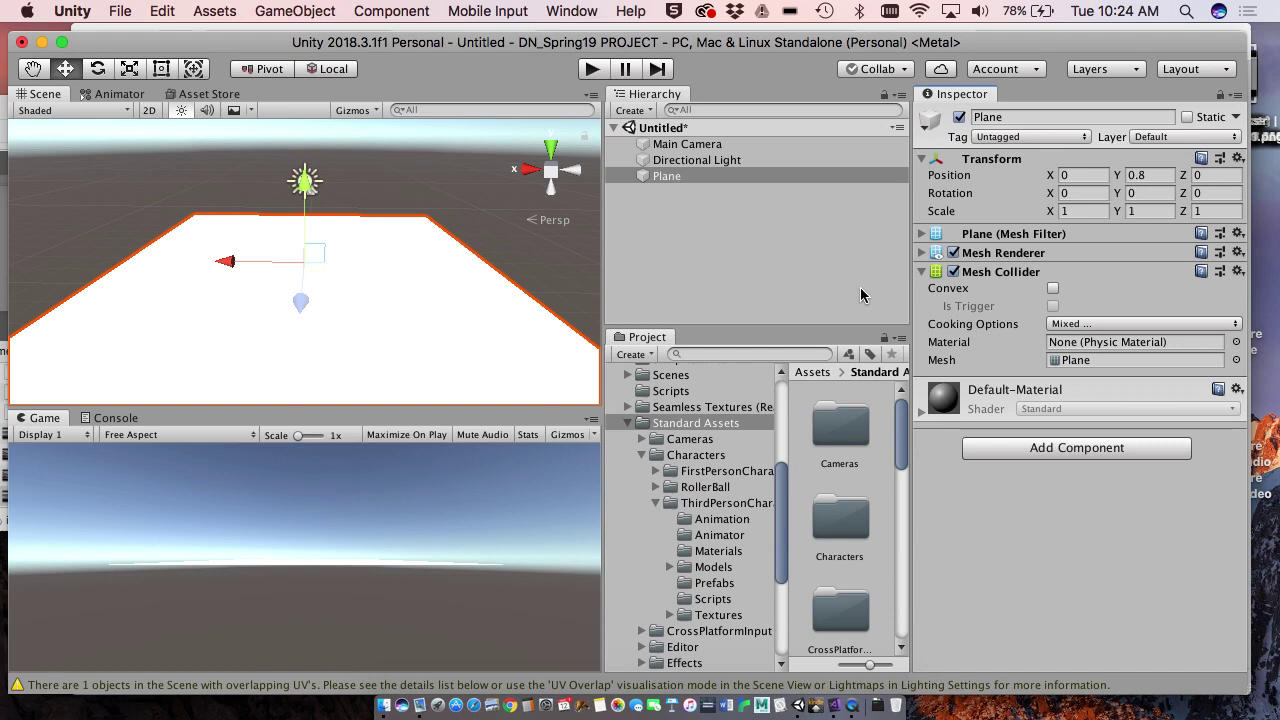
{"action": "left_click", "coordinate": [692, 427]}
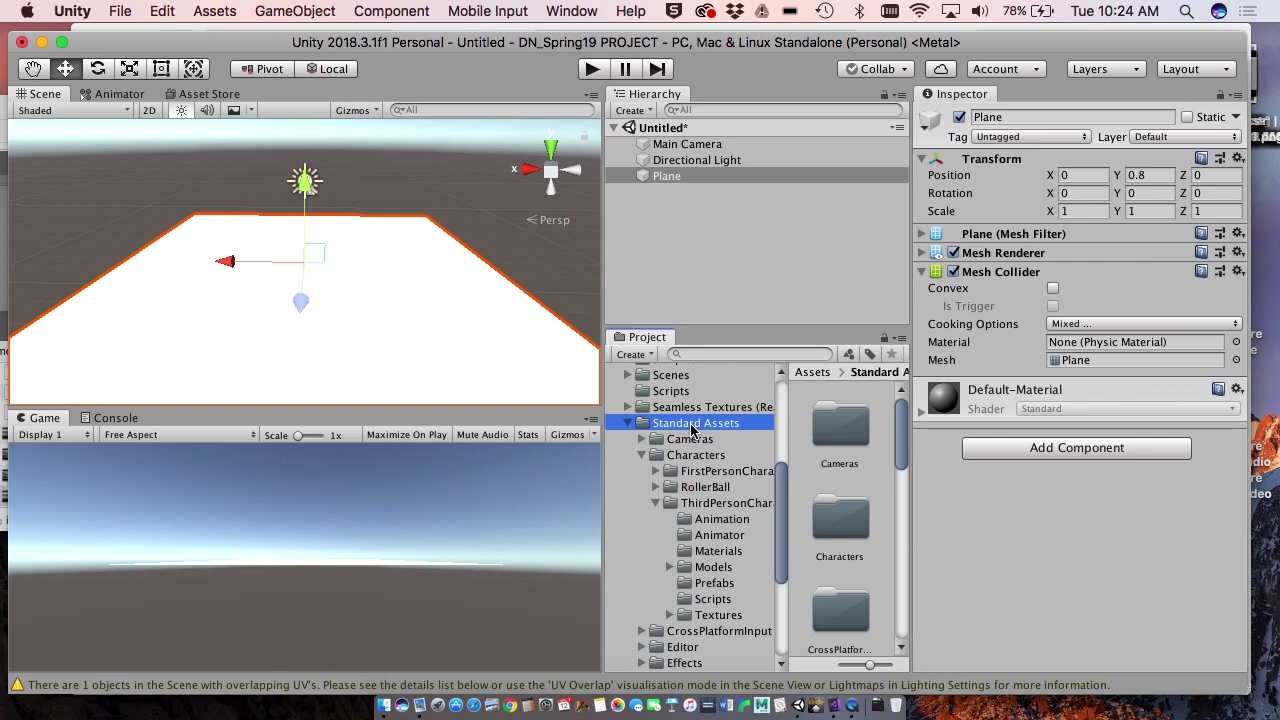
{"action": "left_click", "coordinate": [718, 508]}
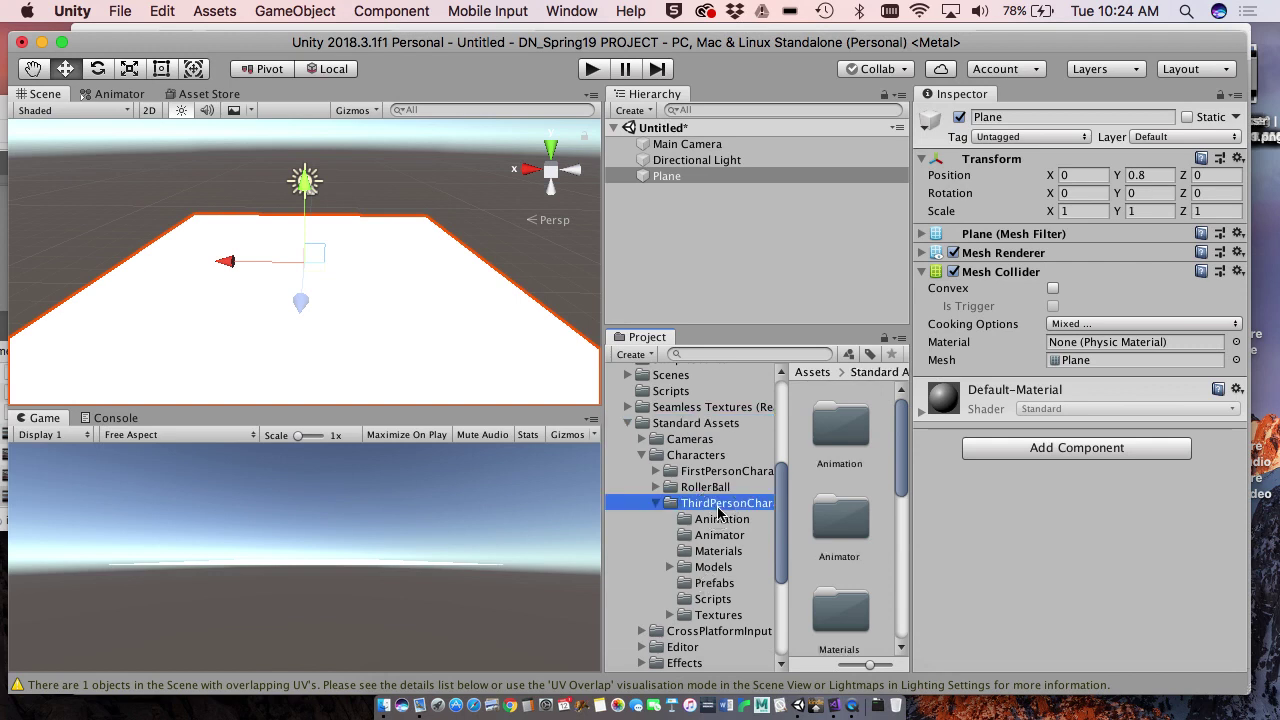
{"action": "left_click", "coordinate": [716, 585]}
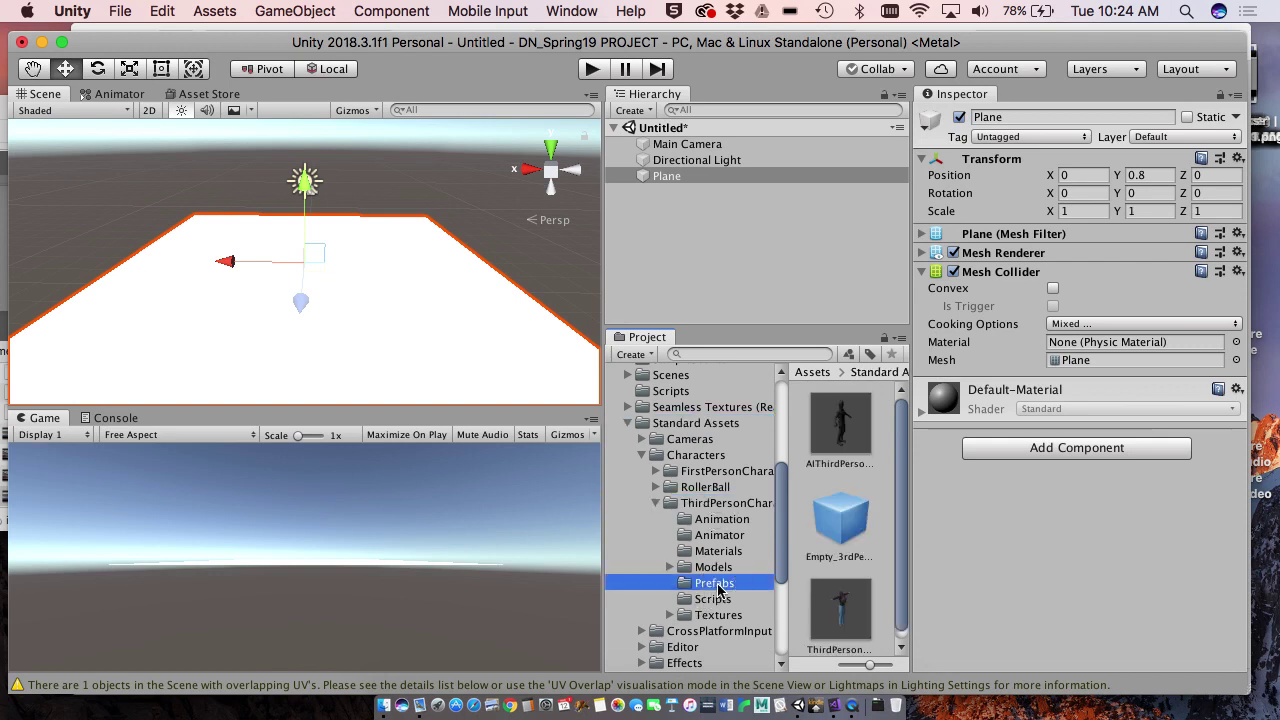
{"action": "left_click", "coordinate": [840, 598]}
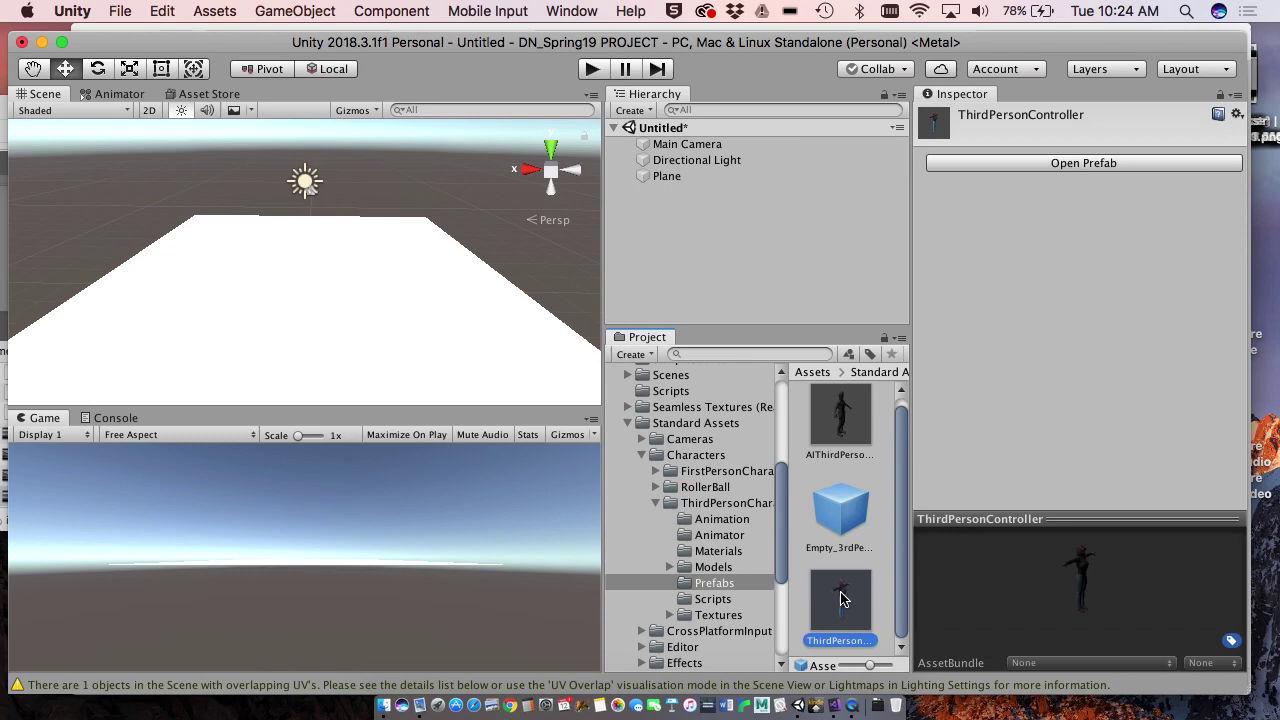
Place ThirdPersonController in the scene and lower the Plane to Y -0.06 beneath it.
{"action": "left_click_drag", "start_coordinate": [840, 598], "coordinate": [653, 213]}
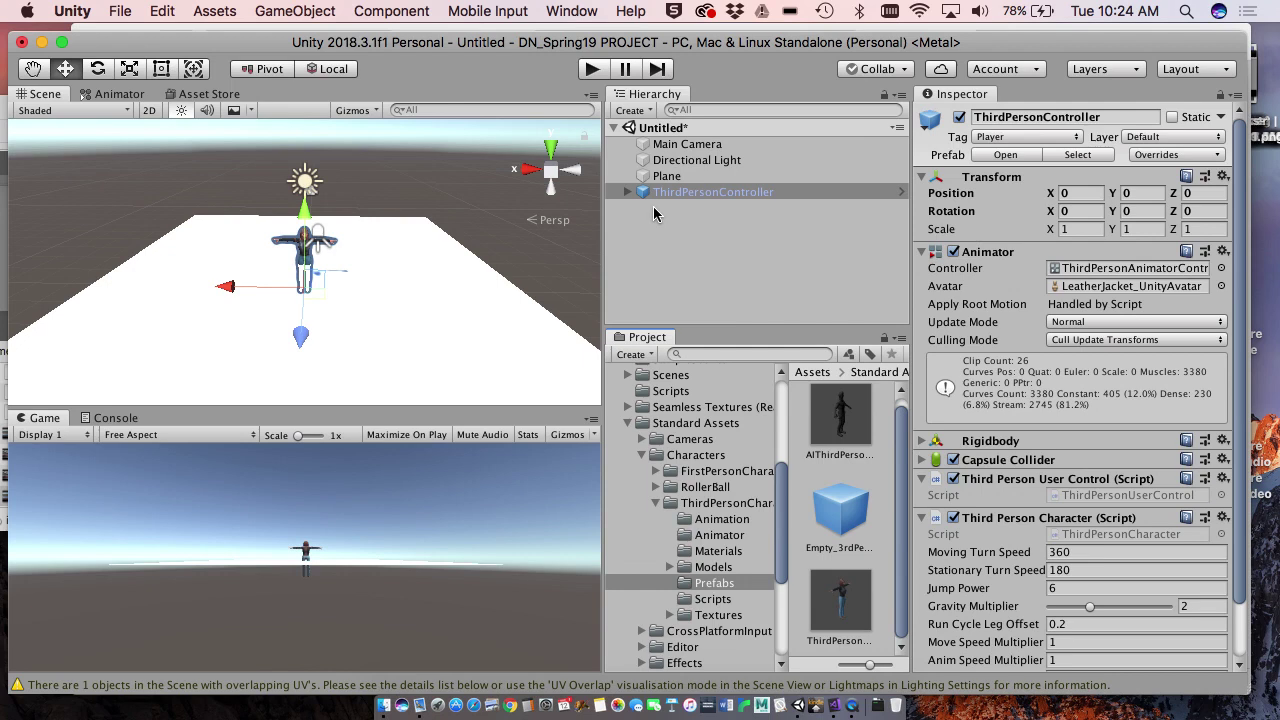
{"action": "left_click", "coordinate": [668, 178]}
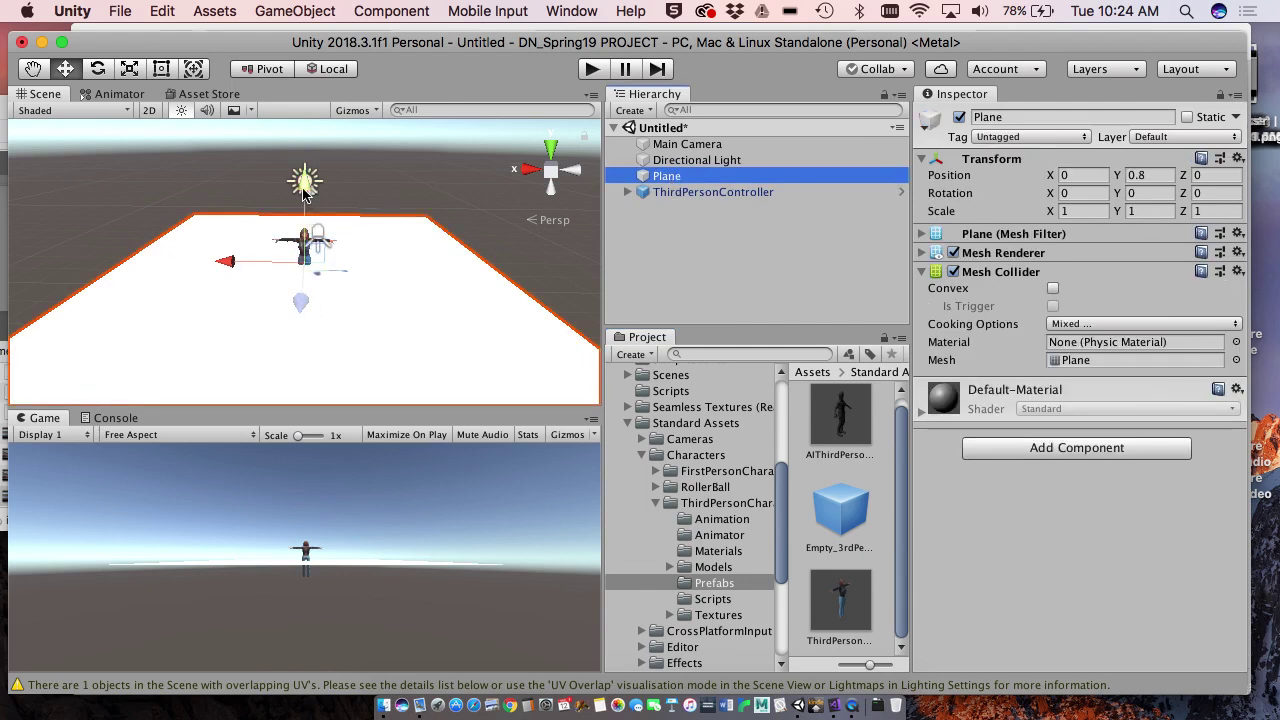
{"action": "left_click_drag", "start_coordinate": [305, 193], "coordinate": [302, 220]}
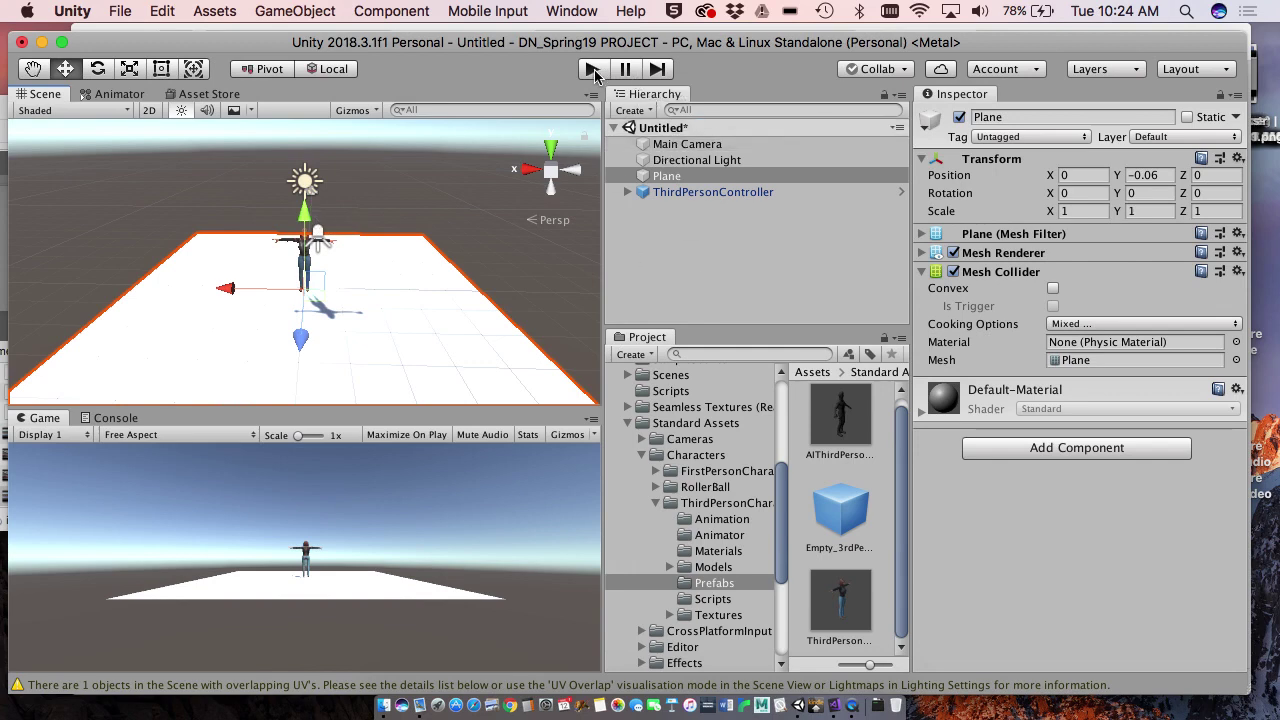
Attempt to delete LeatherJacket_Unity from ThirdPersonController, then open the prefab in Prefab Mode.
{"action": "left_click", "coordinate": [626, 192]}
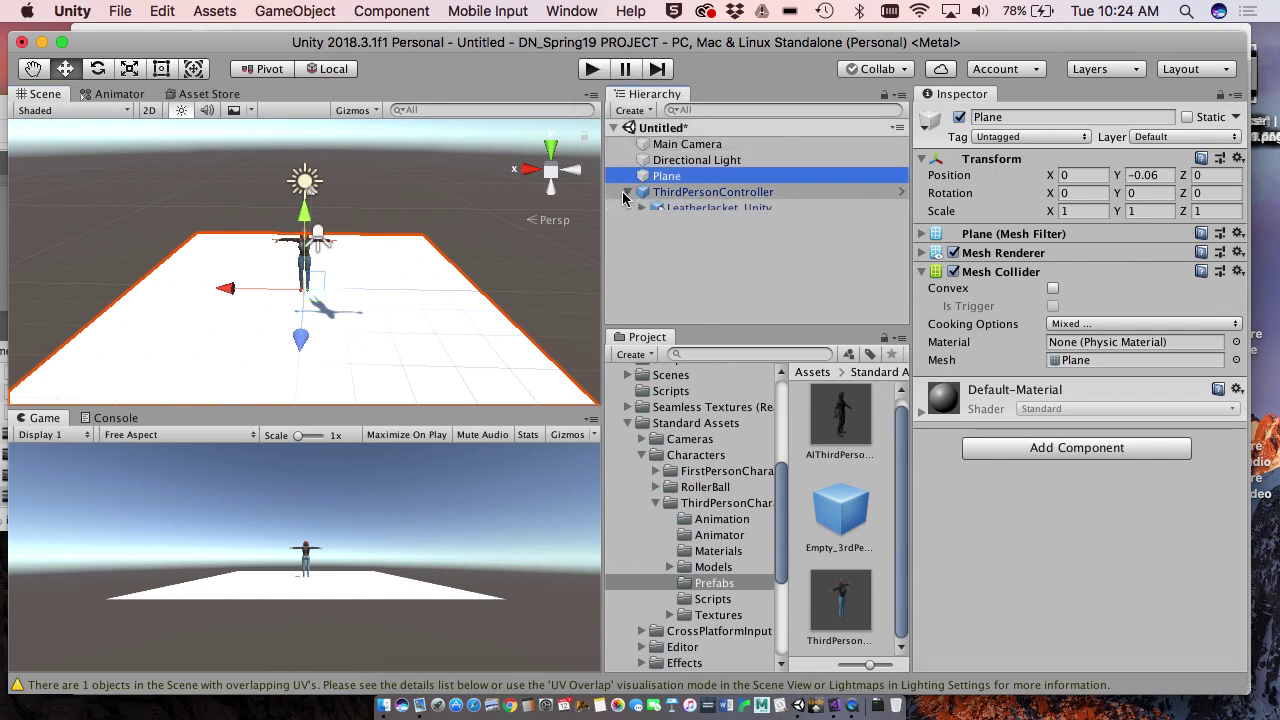
{"action": "left_click", "coordinate": [679, 210]}
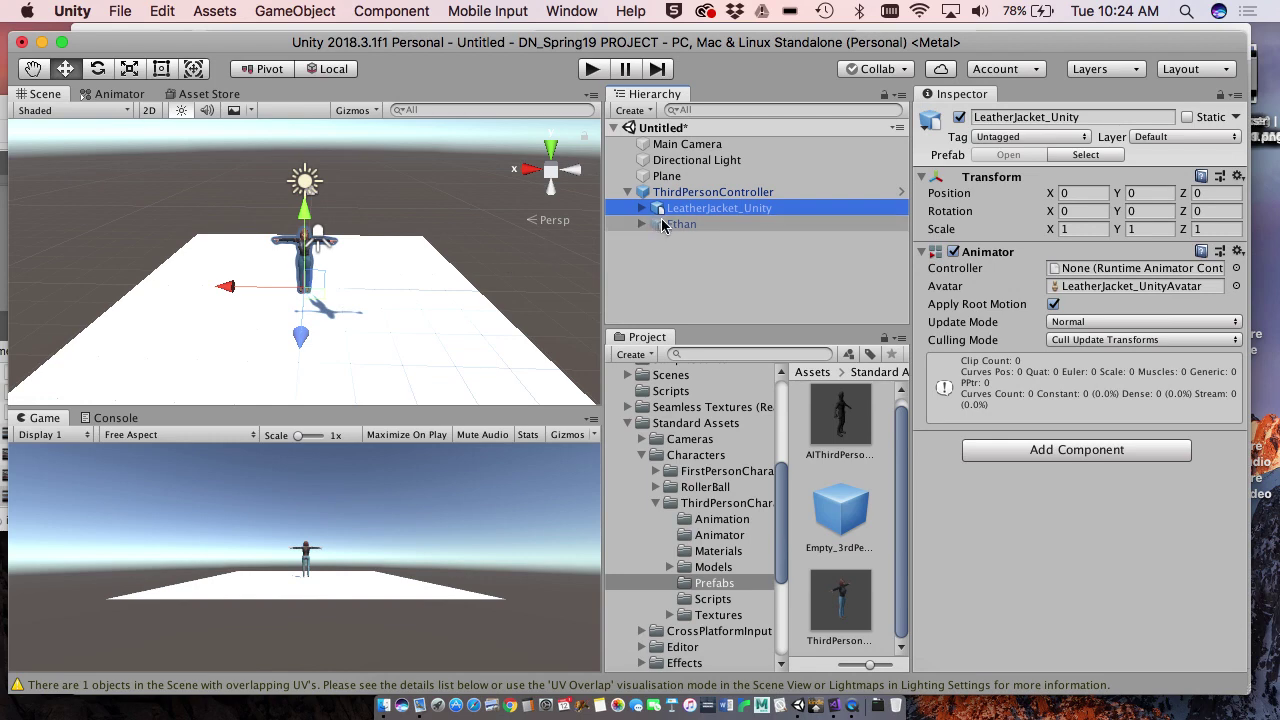
{"action": "right_click", "coordinate": [679, 210]}
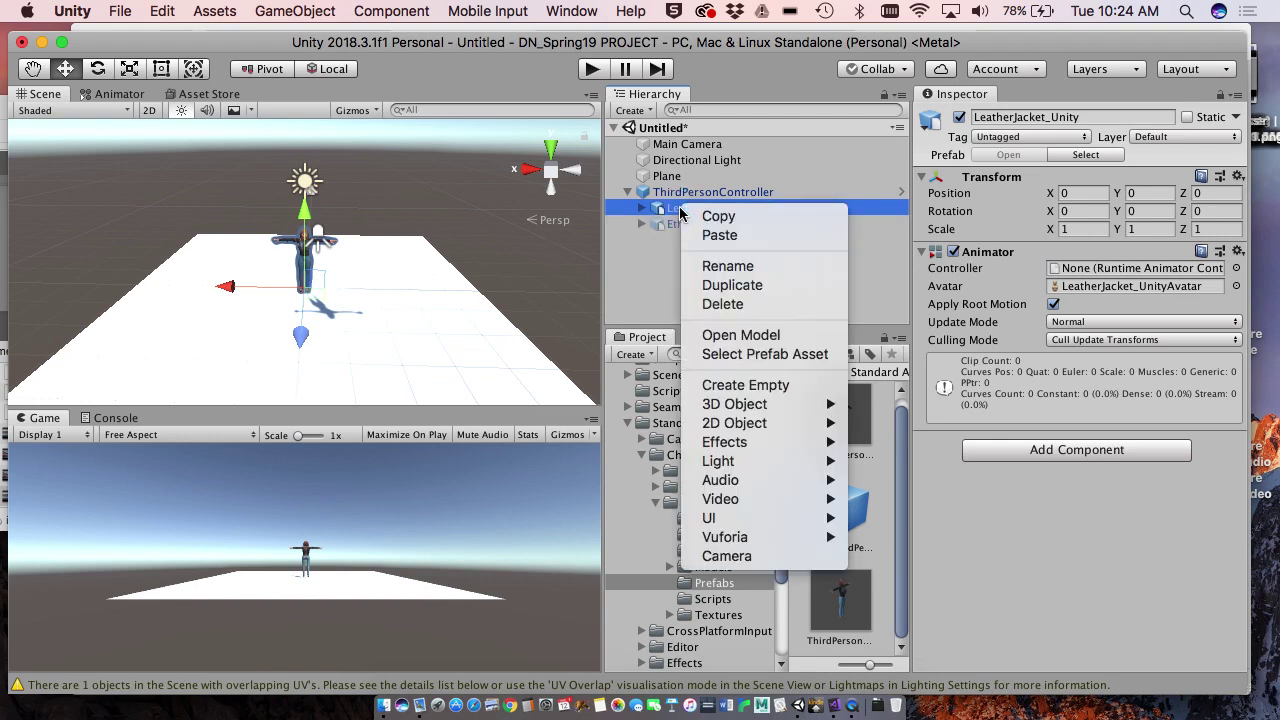
{"action": "left_click", "coordinate": [706, 305]}
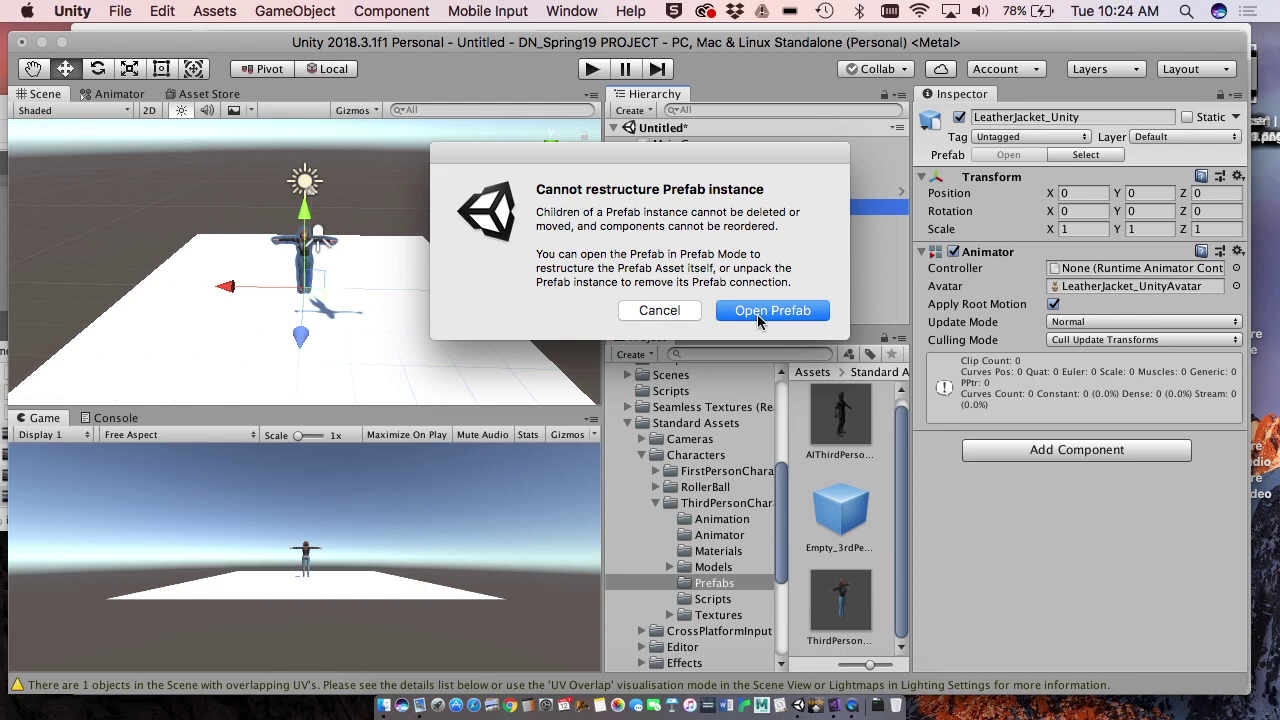
{"action": "left_click", "coordinate": [770, 311]}
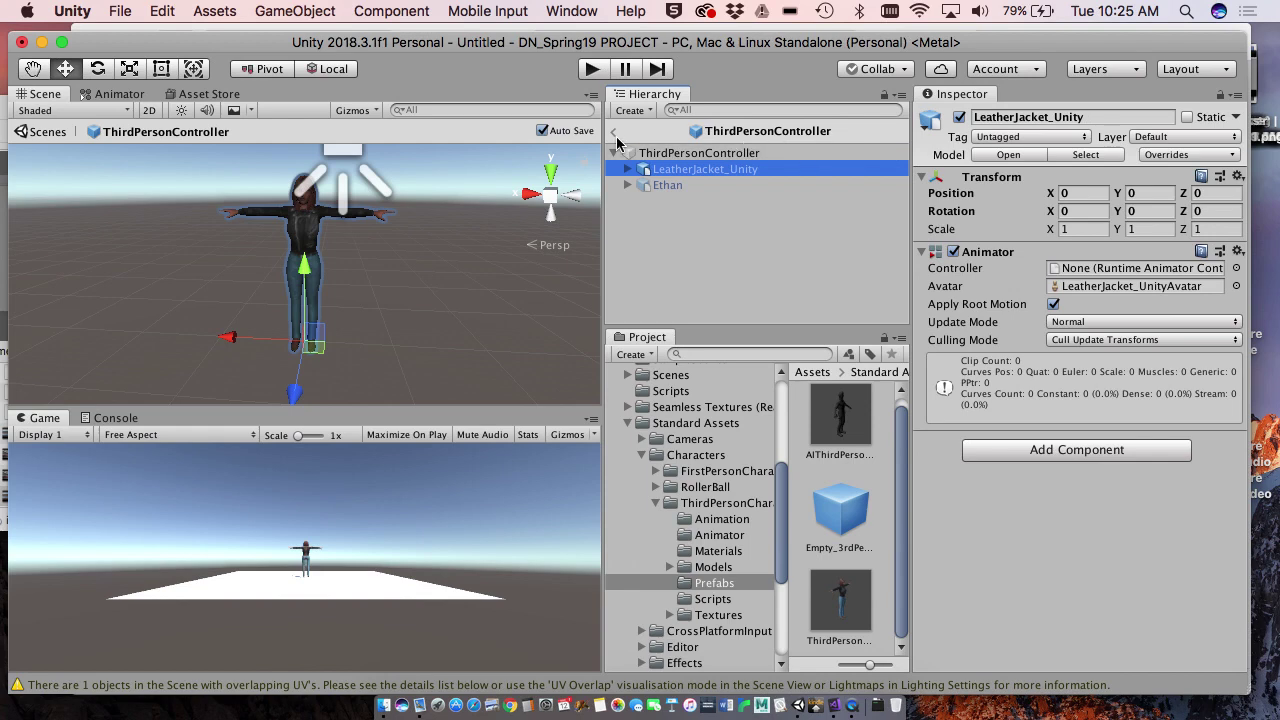
{"action": "left_click", "coordinate": [615, 134]}
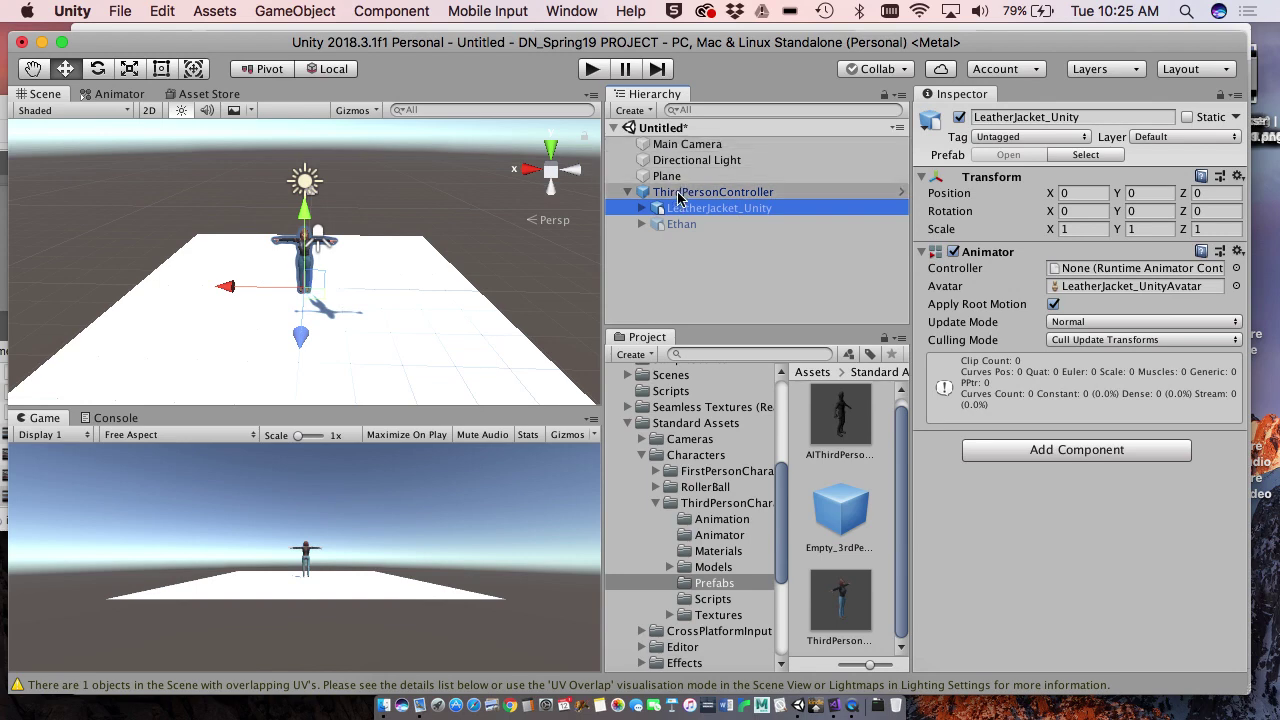
{"action": "left_click", "coordinate": [902, 194]}
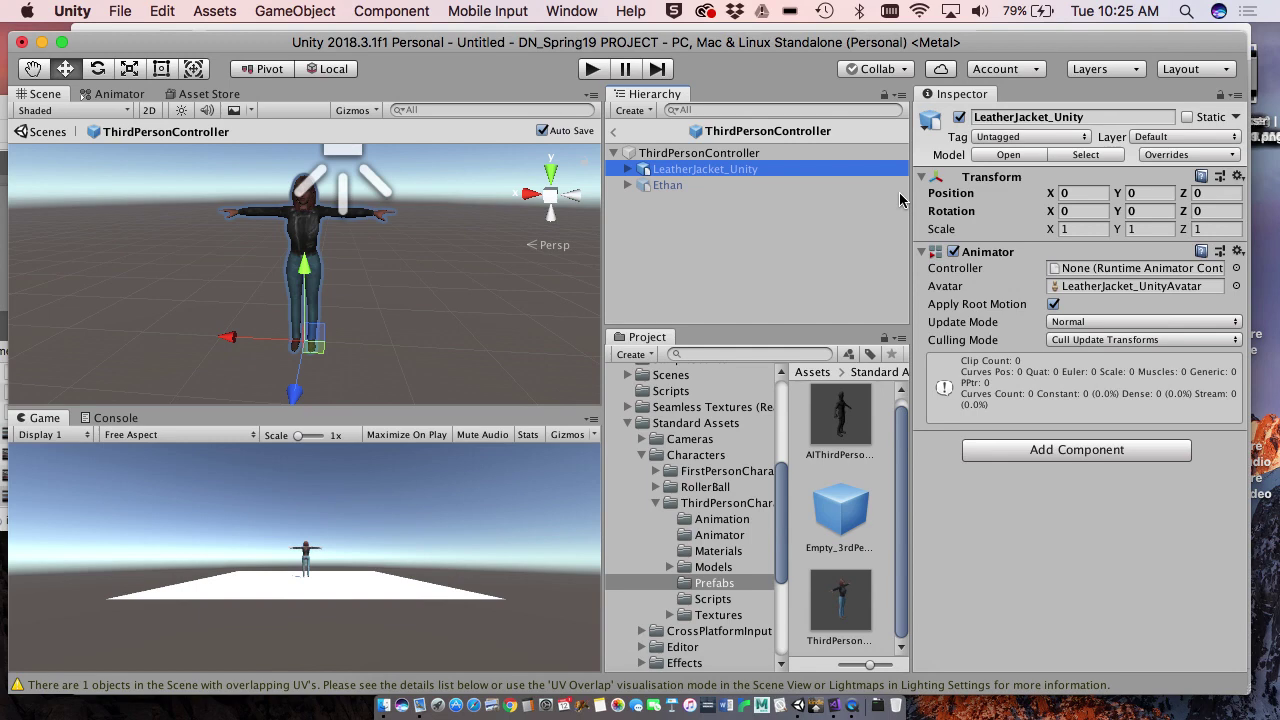
Delete LeatherJacket_Unity from the prefab and make the Ethan child active.
{"action": "right_click", "coordinate": [792, 170]}
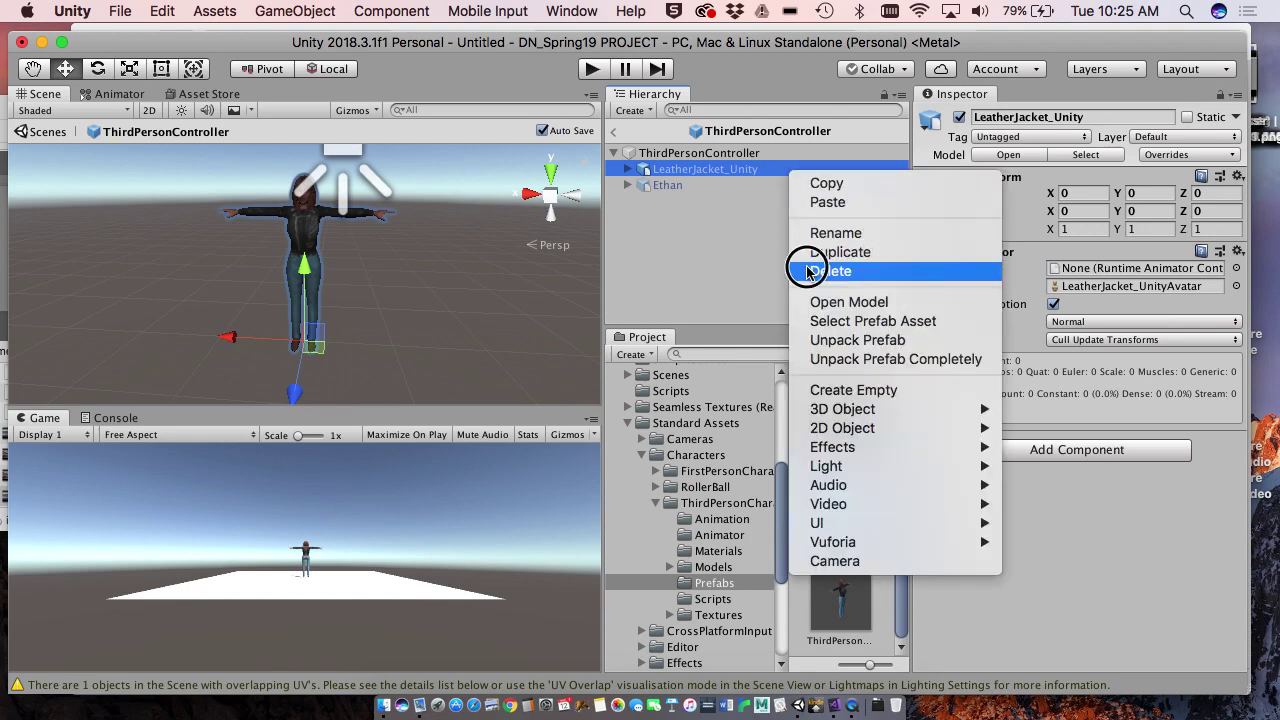
{"action": "left_click", "coordinate": [808, 271]}
{"action": "left_click", "coordinate": [688, 170]}
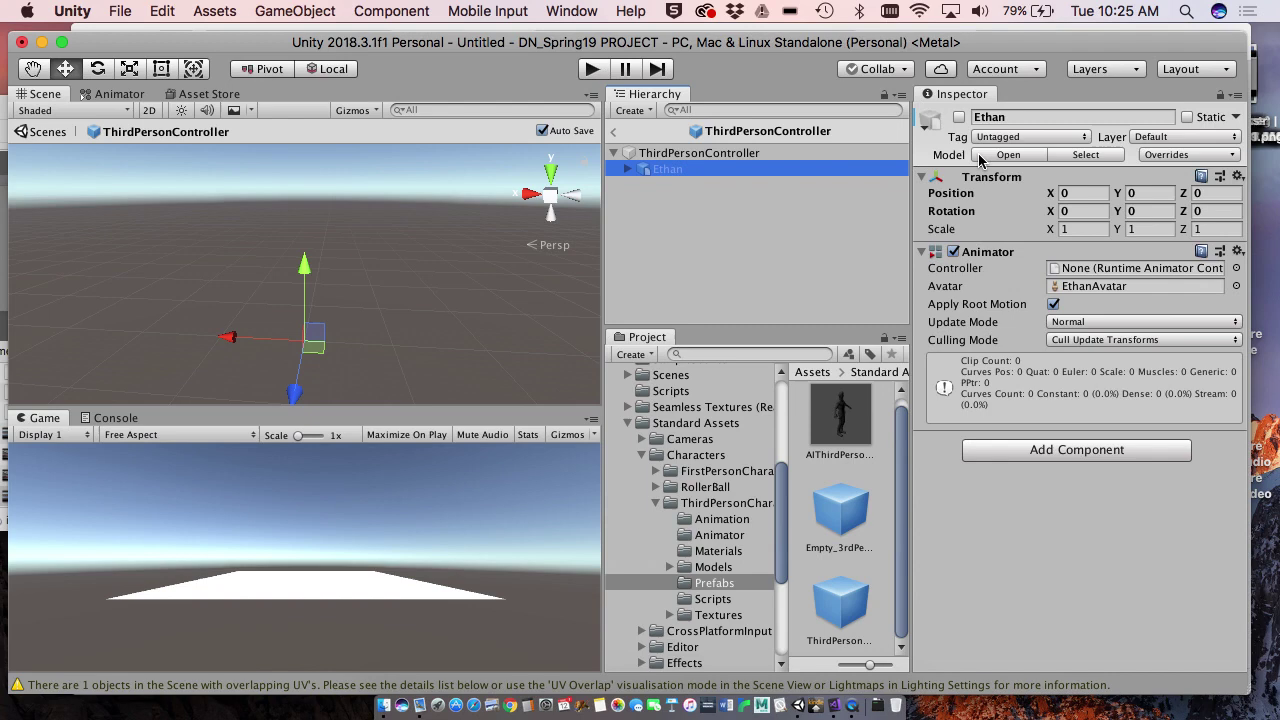
{"action": "left_click", "coordinate": [959, 118]}
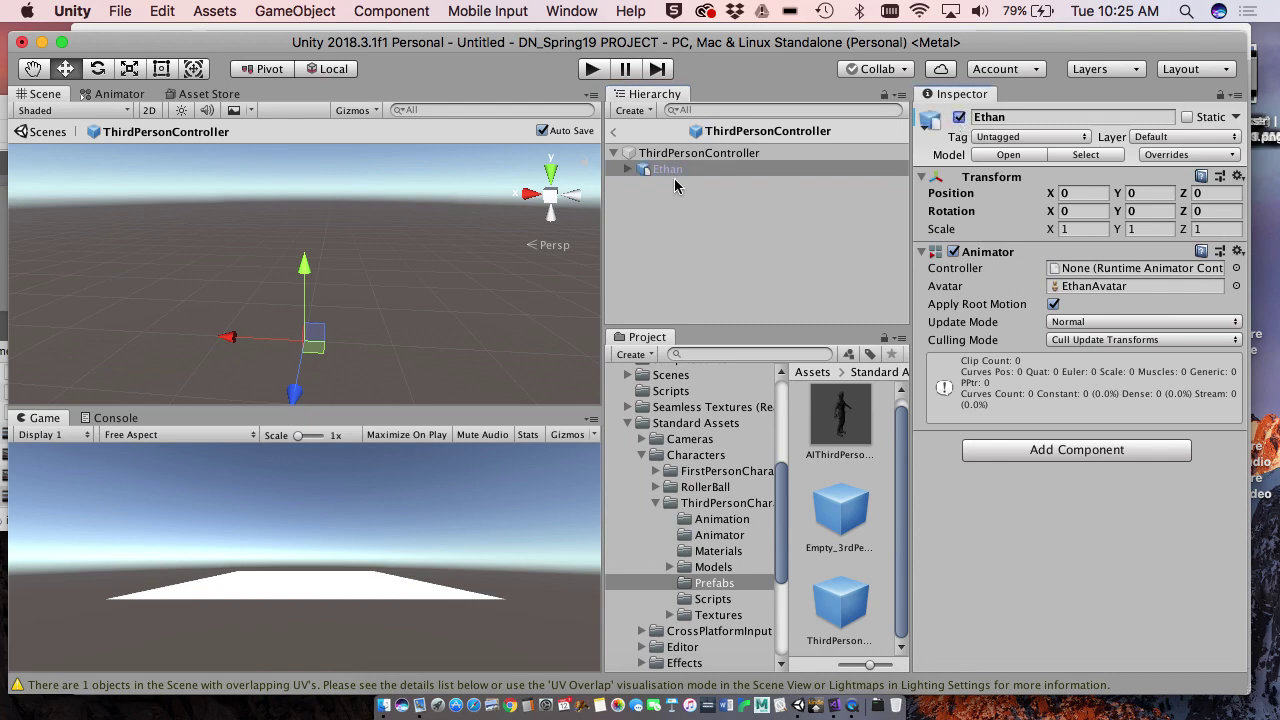
Expand Ethan and ensure EthanBody is active and visible, then collapse Ethan.
{"action": "left_click", "coordinate": [627, 171]}
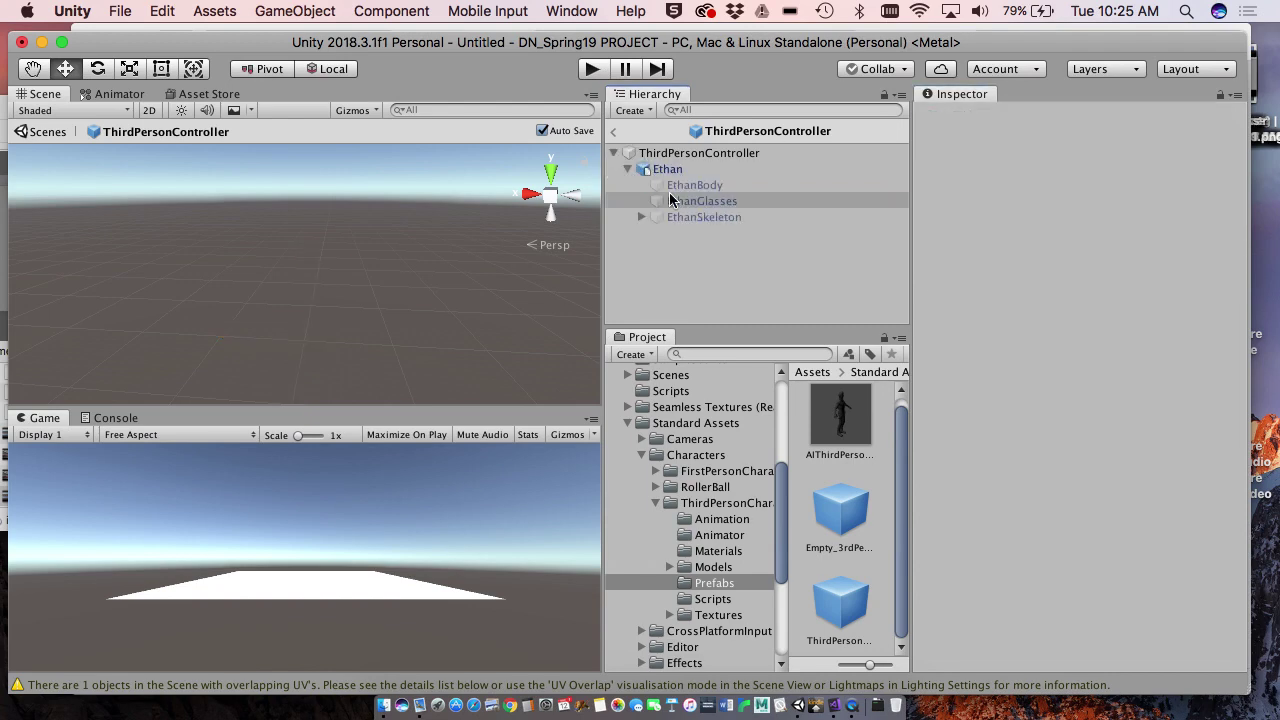
{"action": "left_click", "coordinate": [682, 186]}
{"action": "left_click", "coordinate": [958, 118]}
{"action": "left_click", "coordinate": [958, 118]}
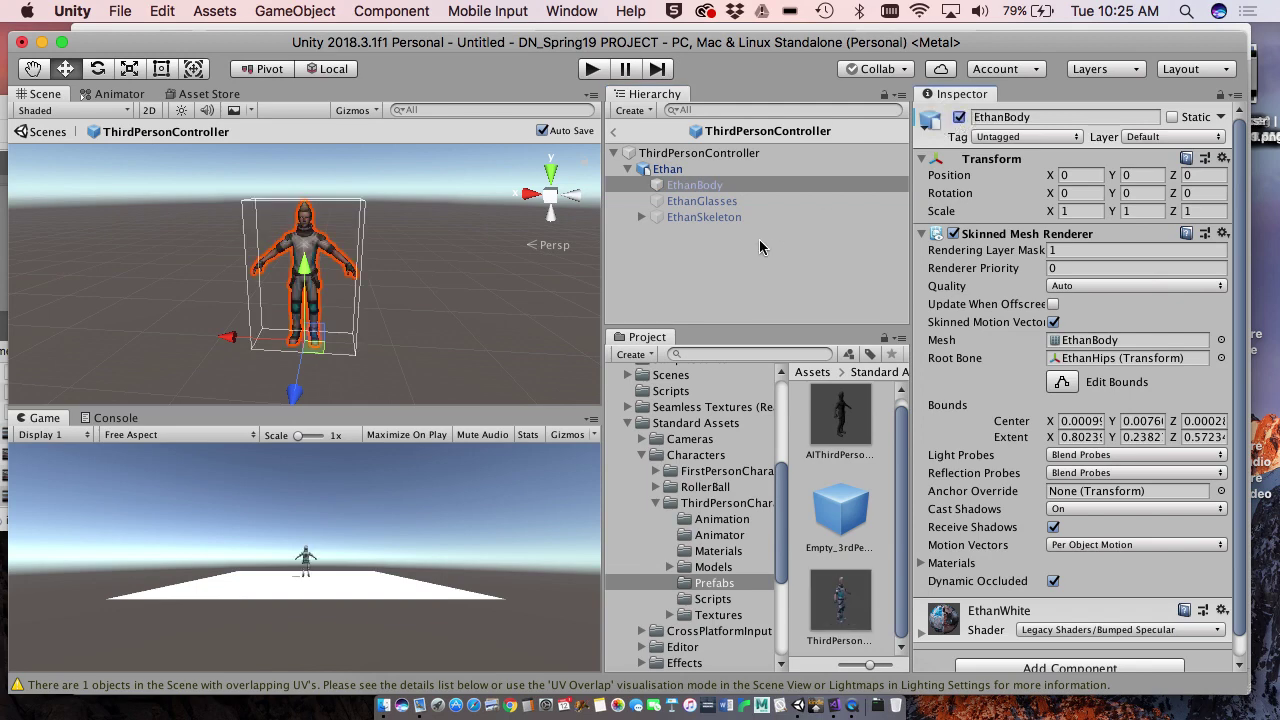
{"action": "left_click", "coordinate": [629, 171]}
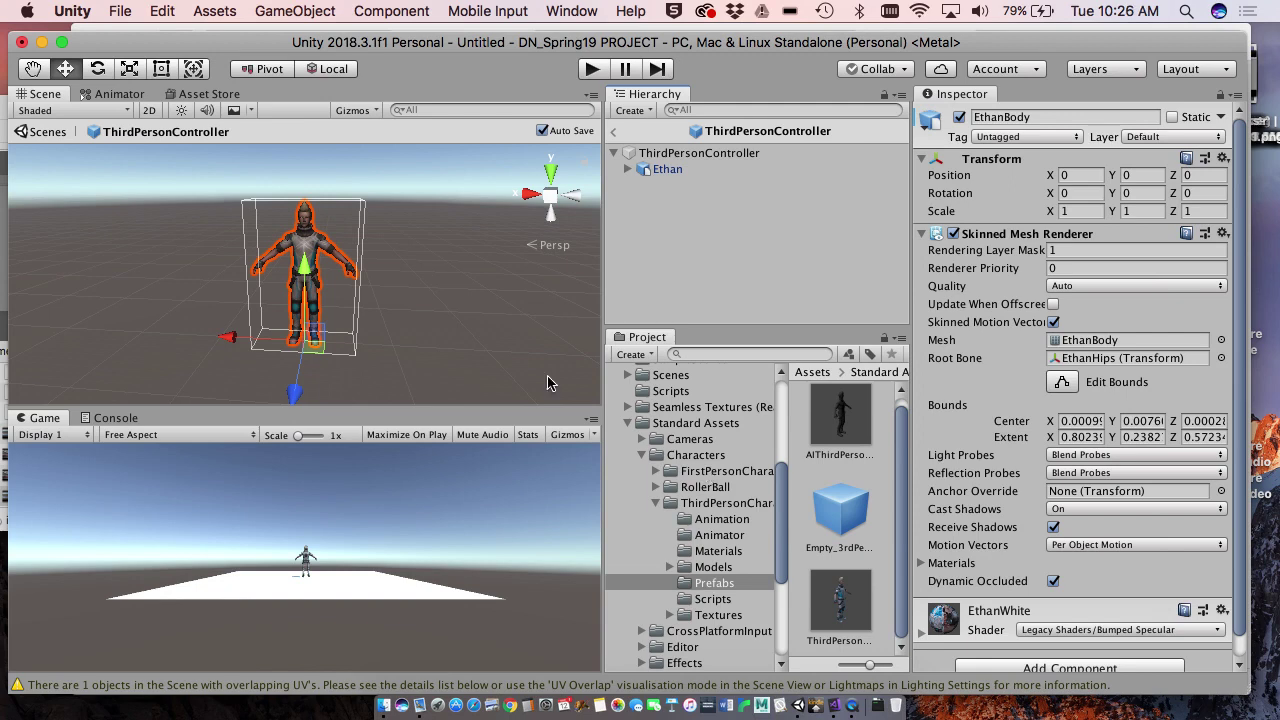
Open the Assets > Leatheracket folder and select the LeatherJacket_Unity model to view its import settings.
{"action": "left_click", "coordinate": [640, 356]}
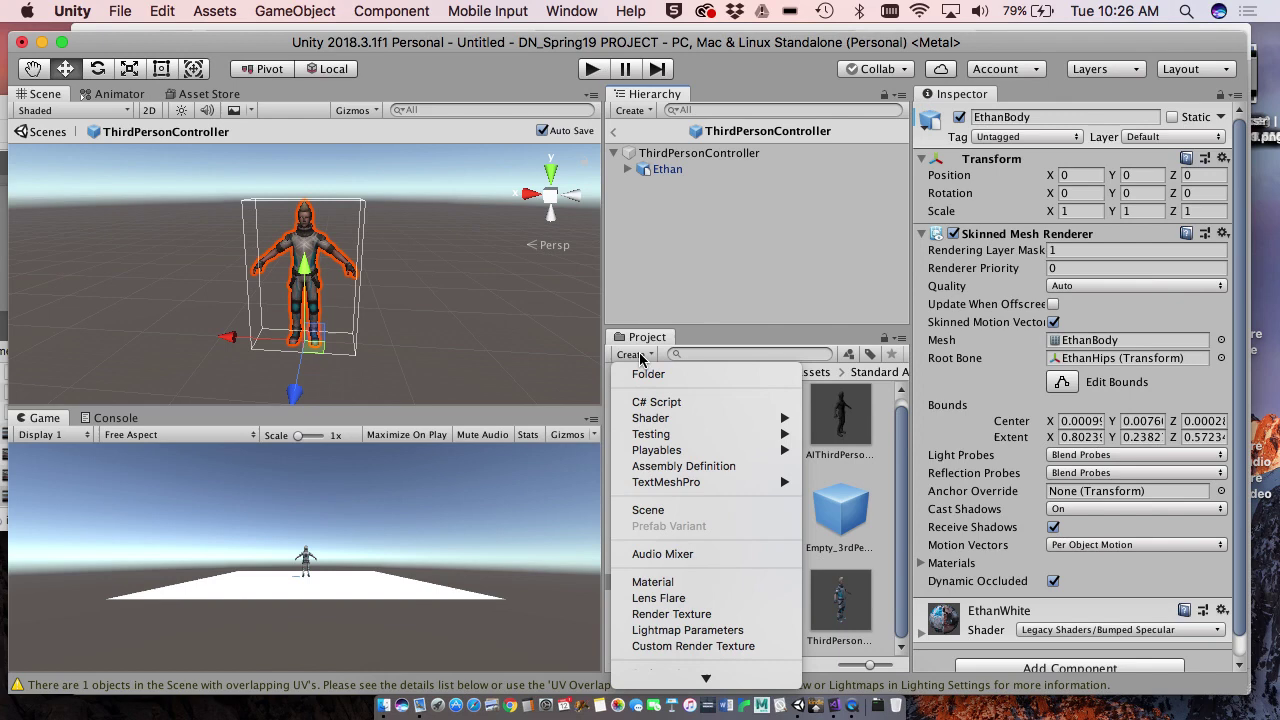
{"action": "left_click", "coordinate": [720, 352]}
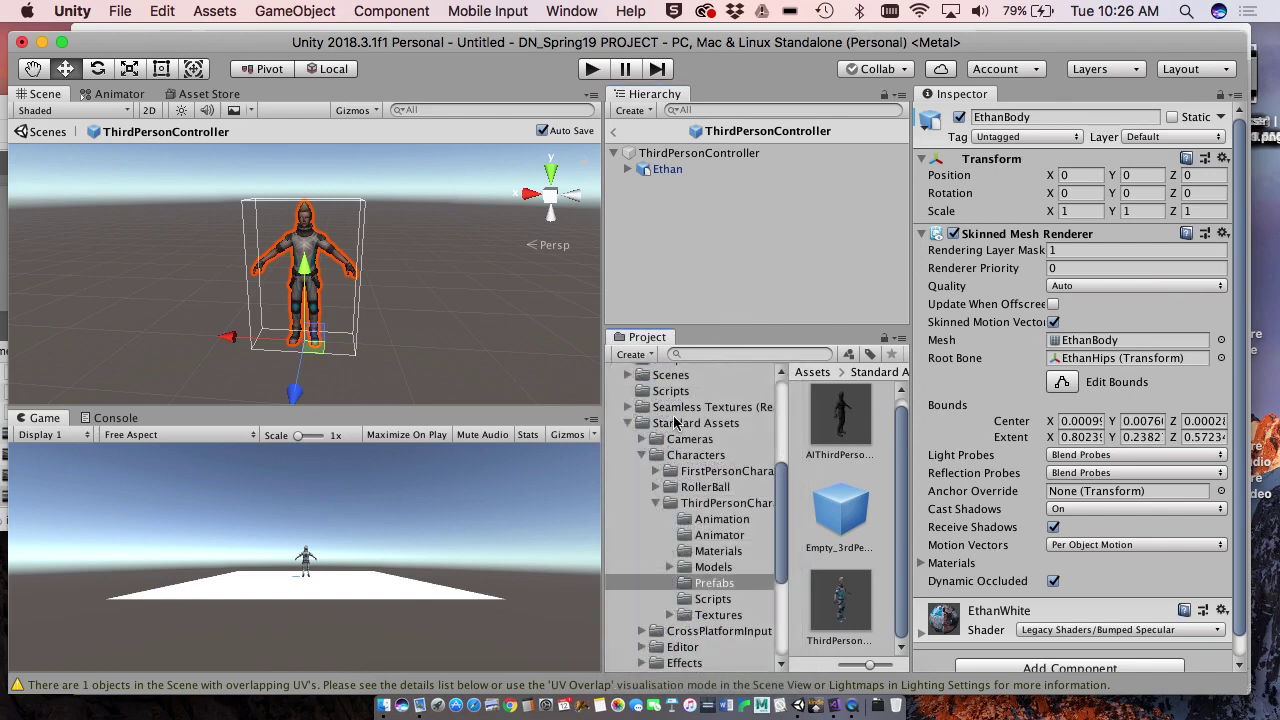
{"action": "scroll", "coordinate": [676, 438], "scroll_direction": "up", "scroll_amount": 5}
{"action": "left_click", "coordinate": [665, 467]}
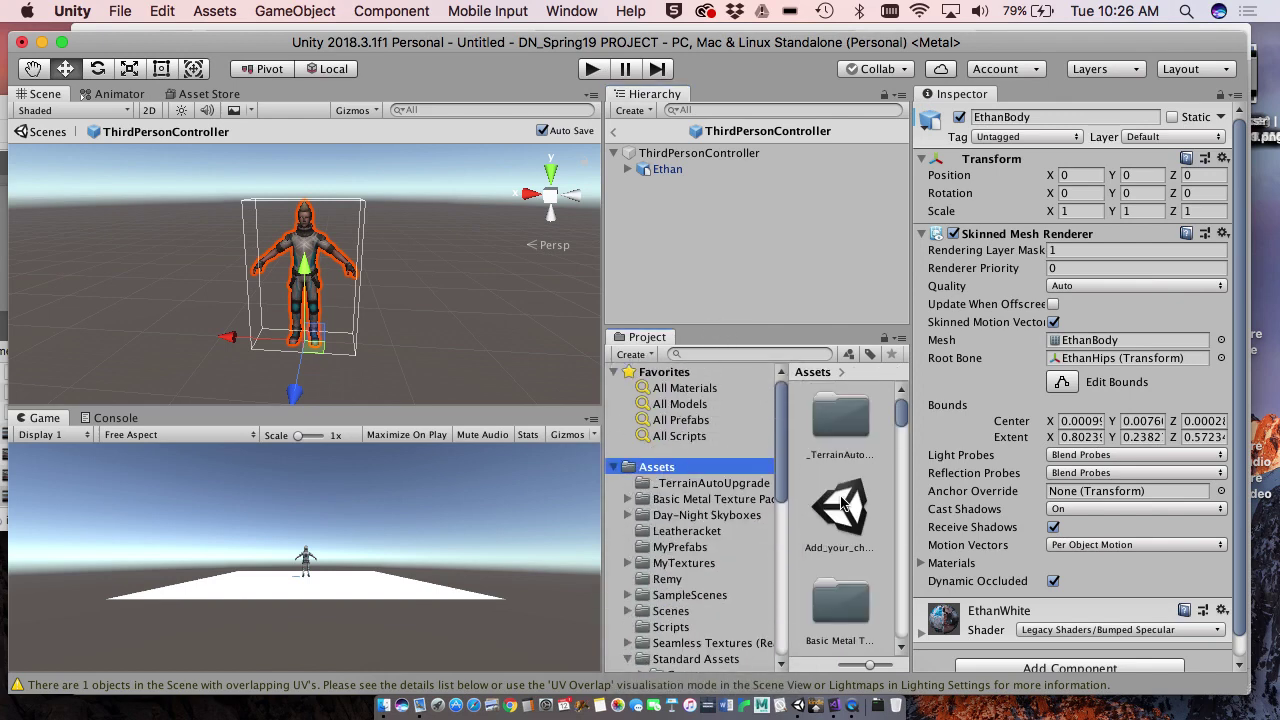
{"action": "scroll", "coordinate": [840, 518], "scroll_direction": "down", "scroll_amount": 5}
{"action": "scroll", "coordinate": [840, 518], "scroll_direction": "down", "scroll_amount": 10}
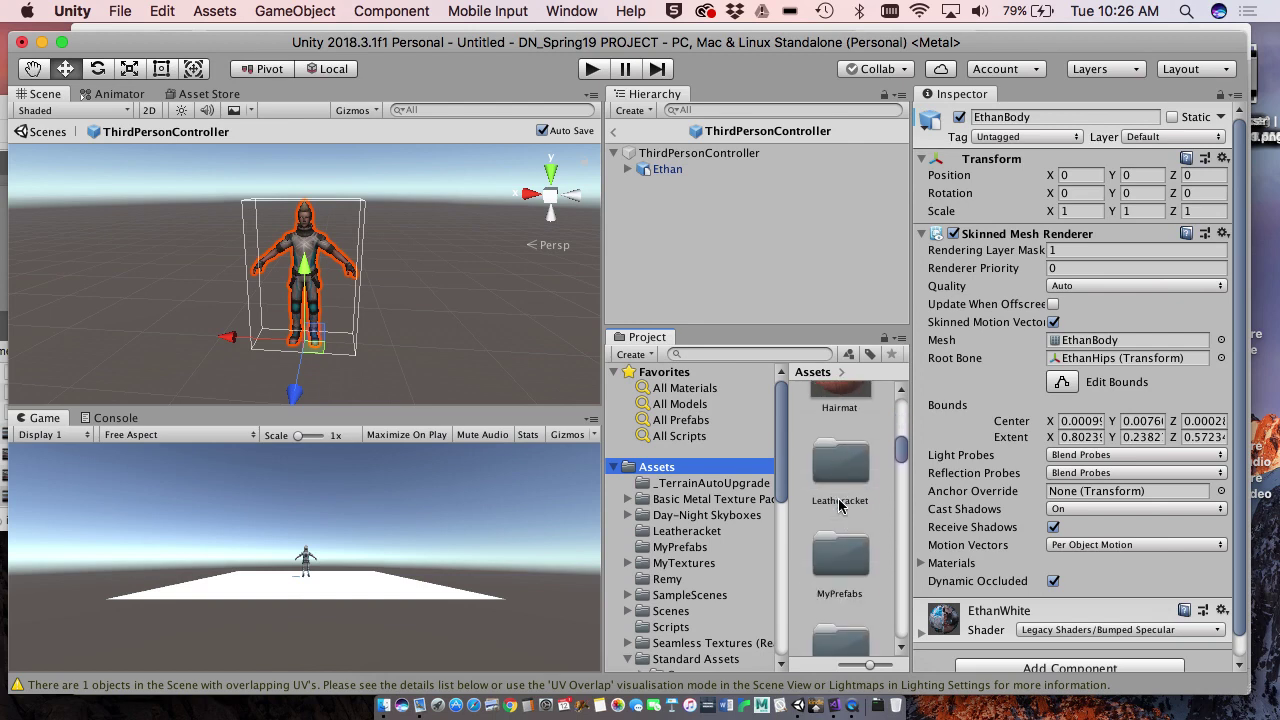
{"action": "left_click", "coordinate": [840, 488]}
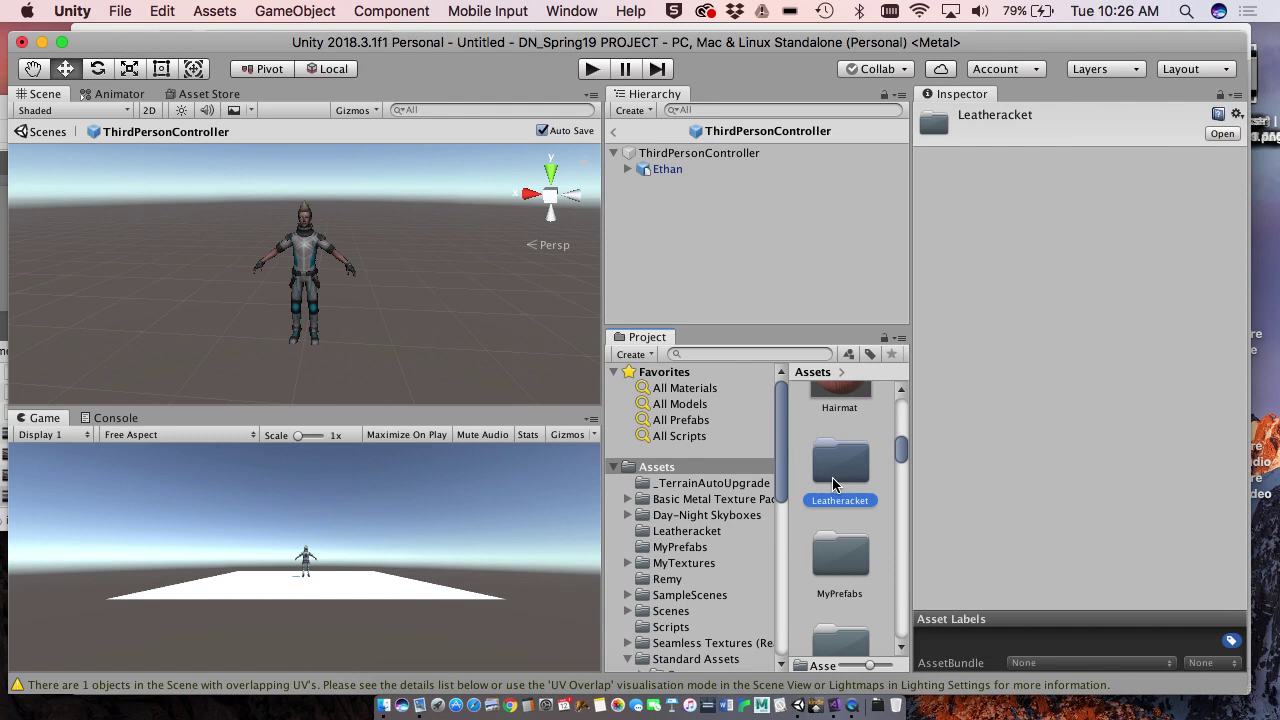
{"action": "double_click", "coordinate": [833, 484]}
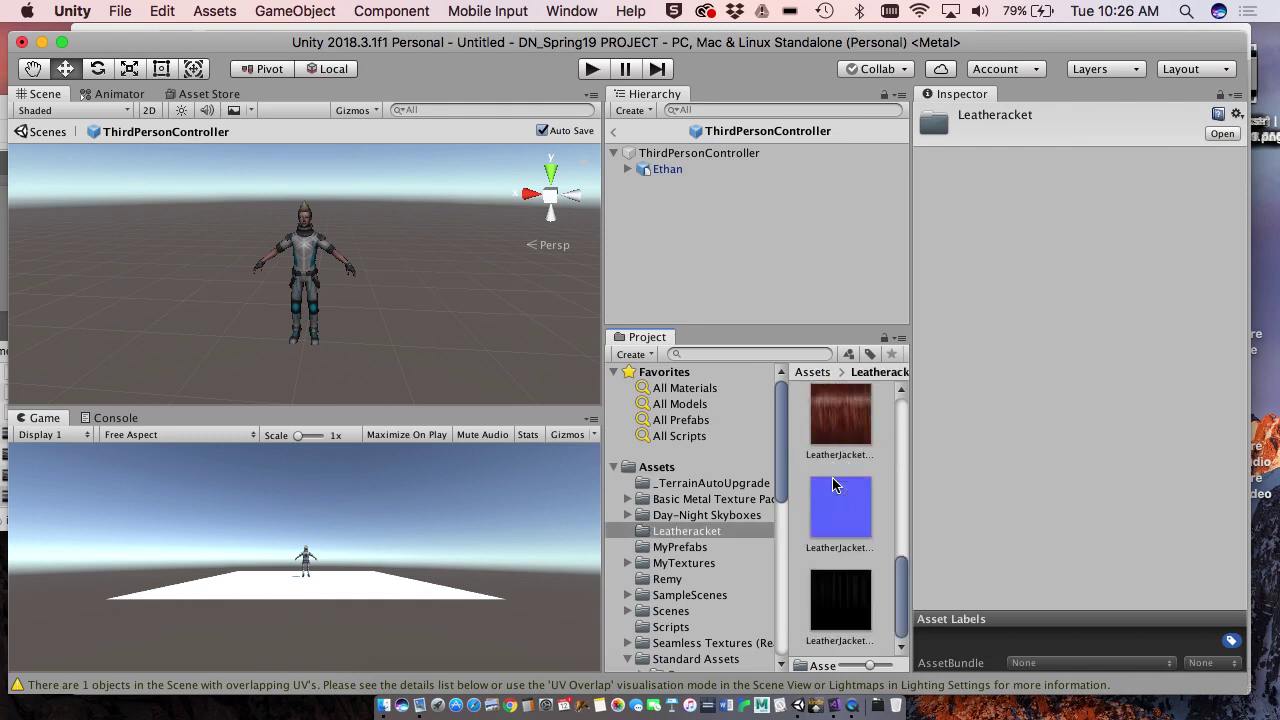
{"action": "scroll", "coordinate": [833, 535], "scroll_direction": "up", "scroll_amount": 5}
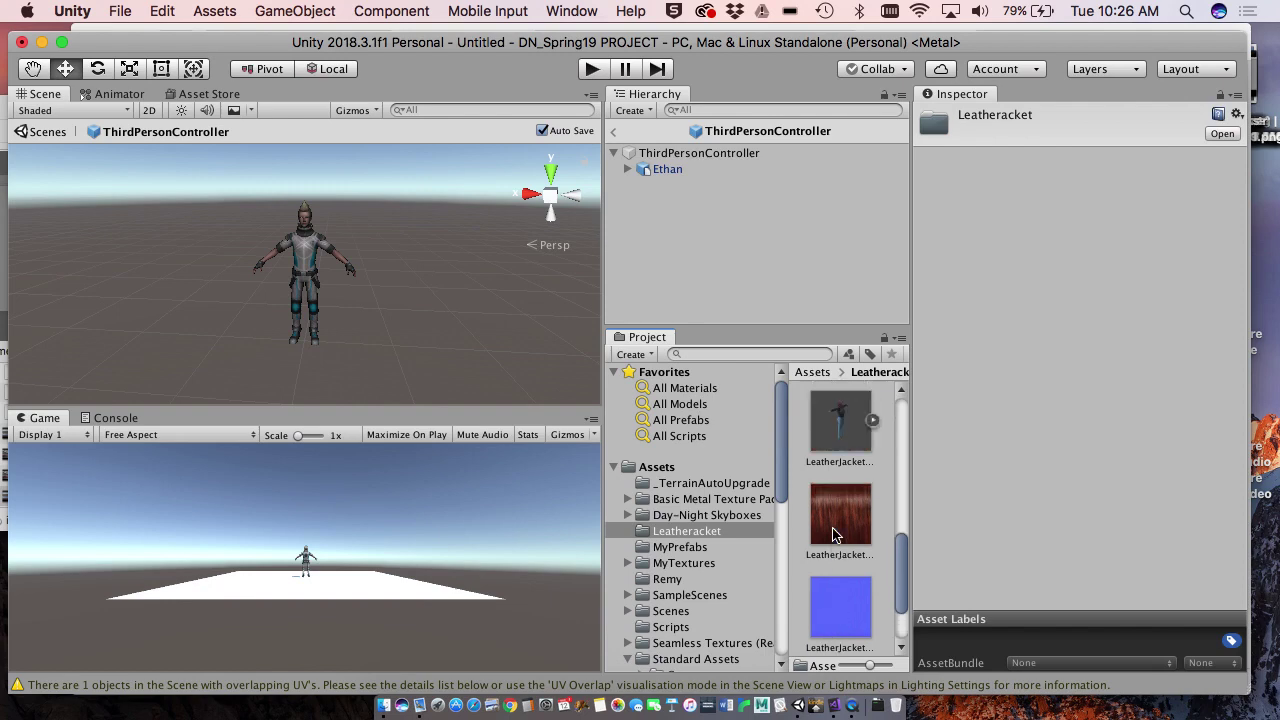
{"action": "left_click", "coordinate": [846, 486]}
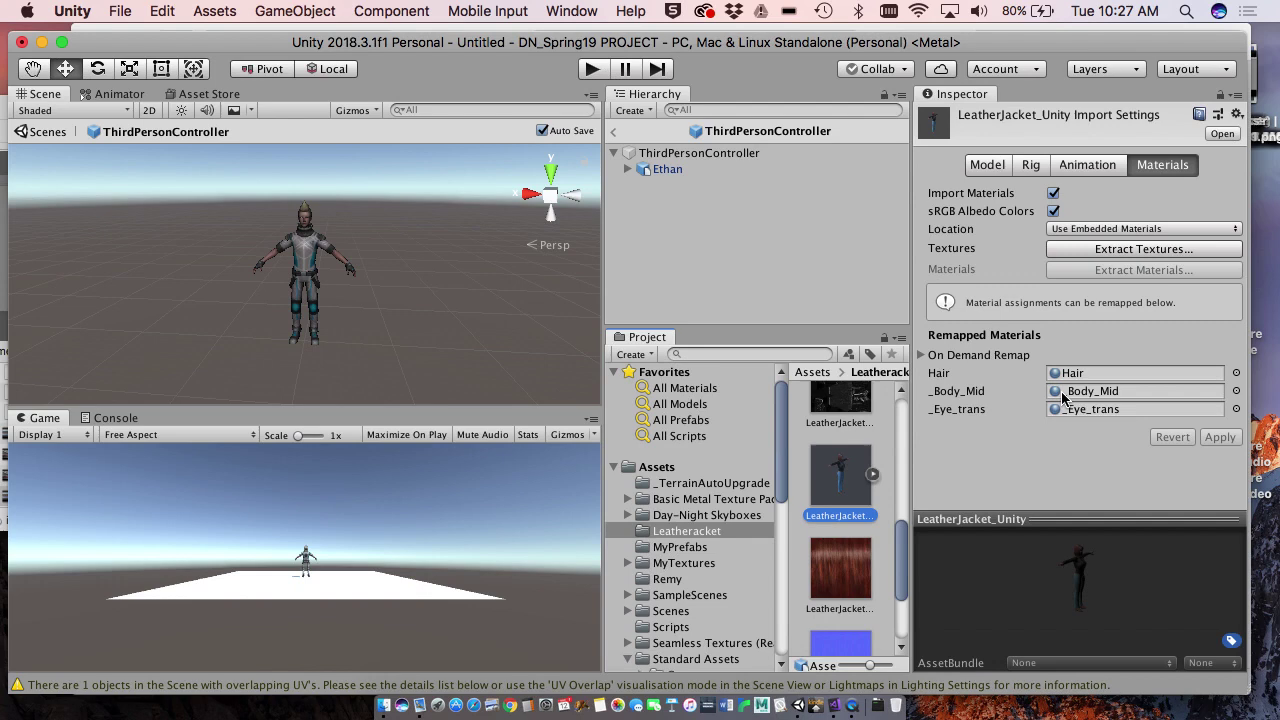
On the Rig tab (Humanoid, Create From This Model), start configuring the avatar.
{"action": "left_click", "coordinate": [1036, 168]}
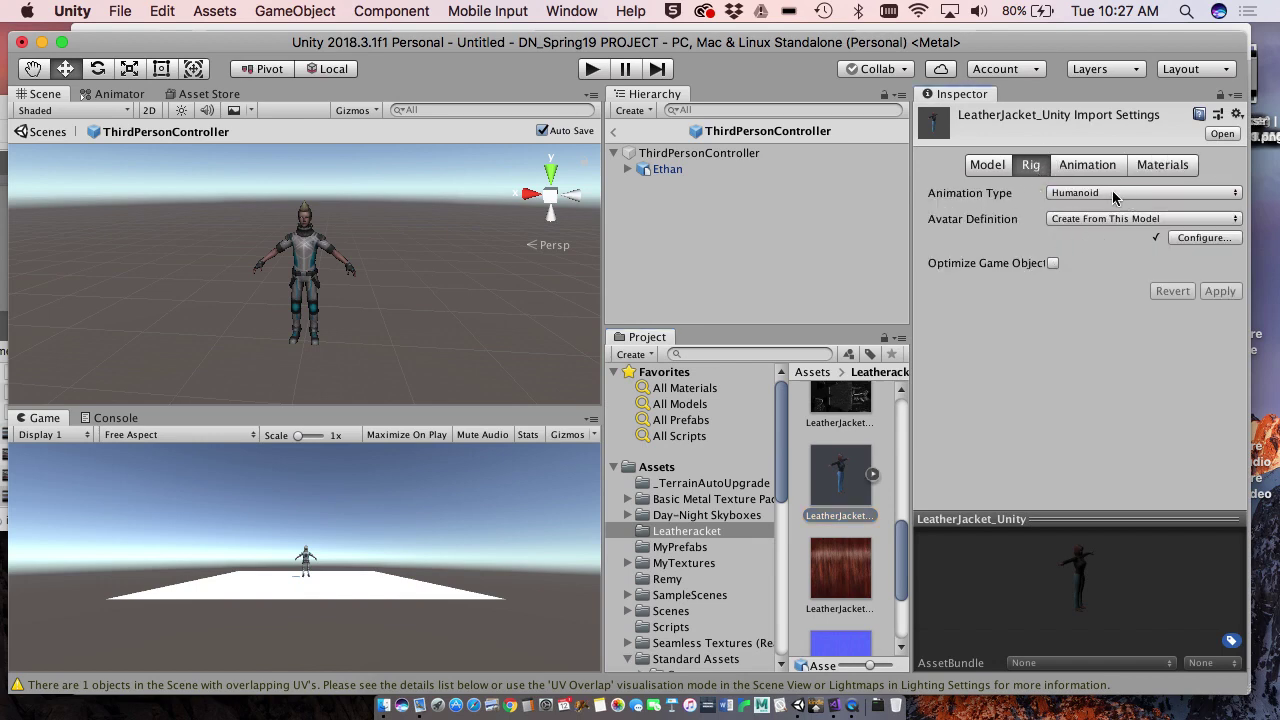
{"action": "left_click", "coordinate": [1203, 238]}
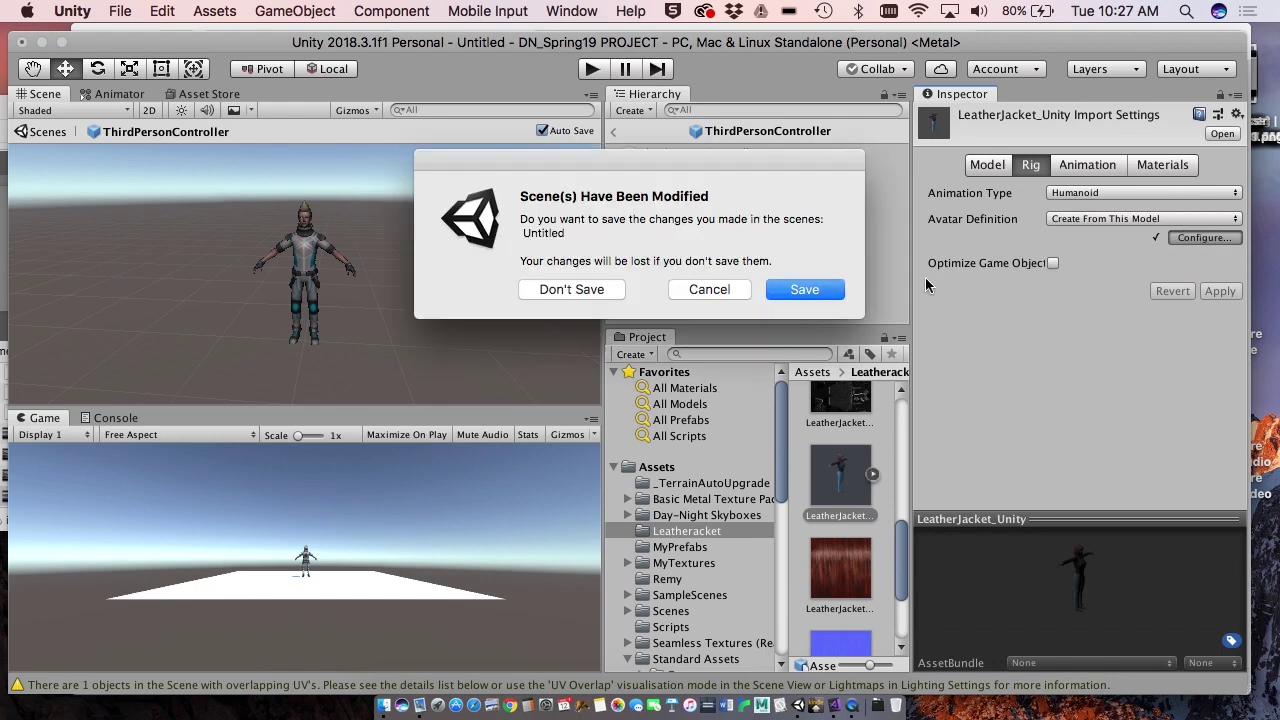
Save the scene as blank.unity, then close the avatar configuration with Done.
{"action": "left_click", "coordinate": [808, 289]}
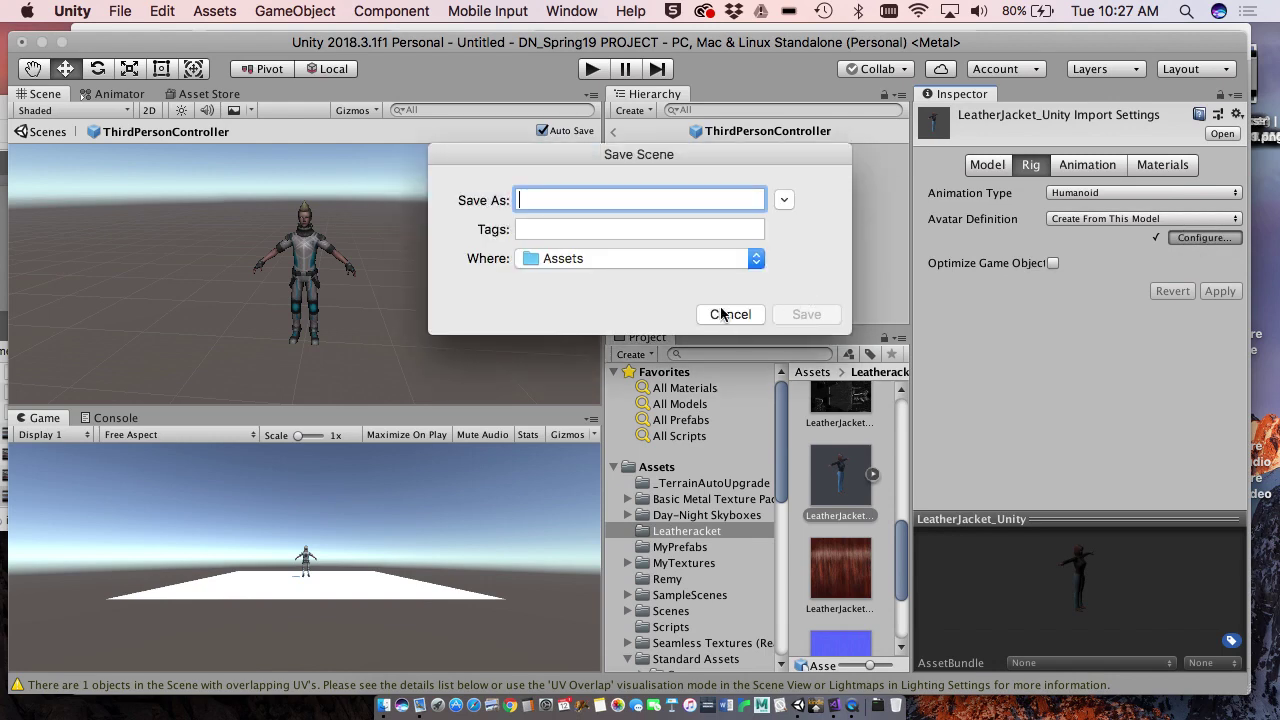
{"action": "type", "text": "blank"}
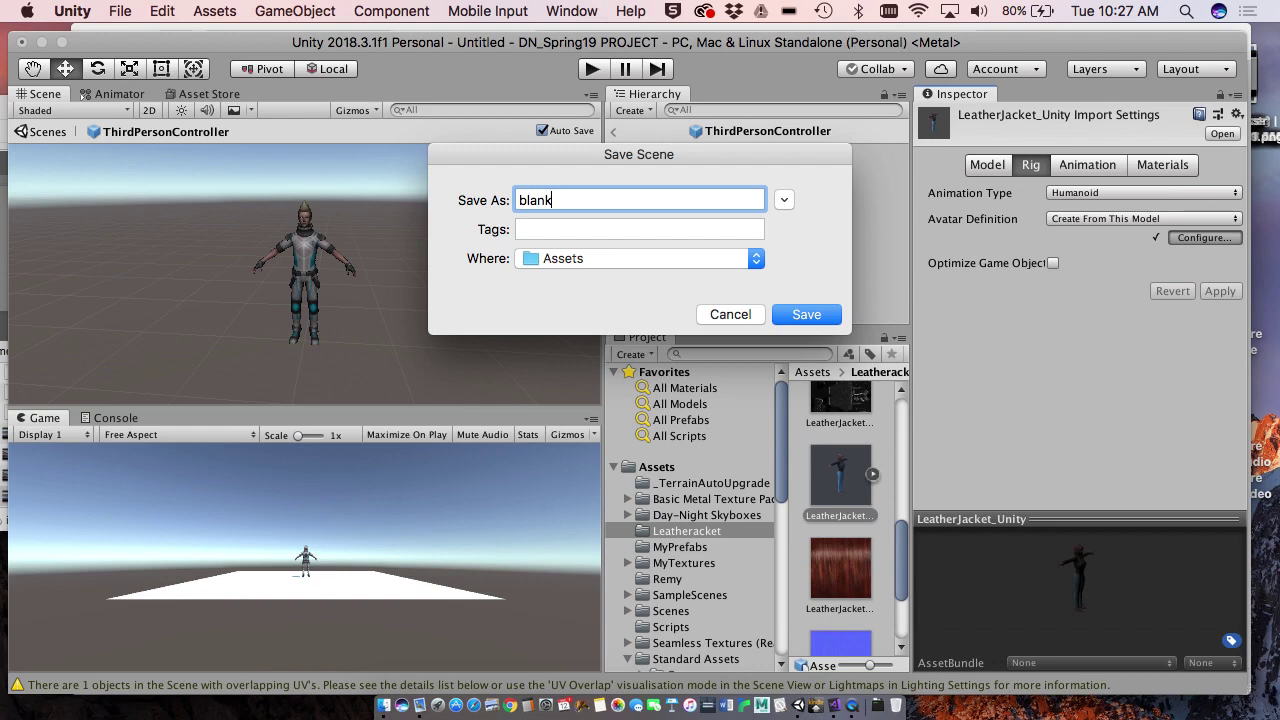
{"action": "key", "text": "Return"}
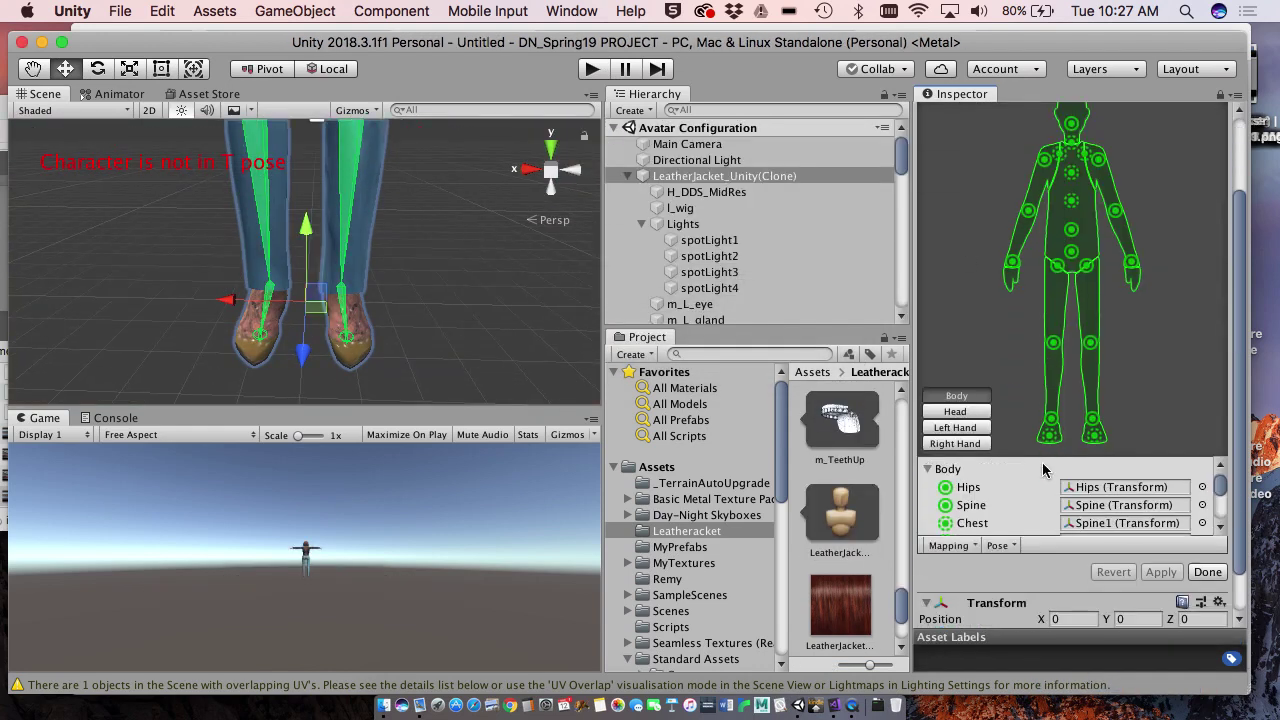
{"action": "scroll", "coordinate": [1047, 471], "scroll_direction": "down", "scroll_amount": 6}
{"action": "left_click", "coordinate": [1207, 571]}
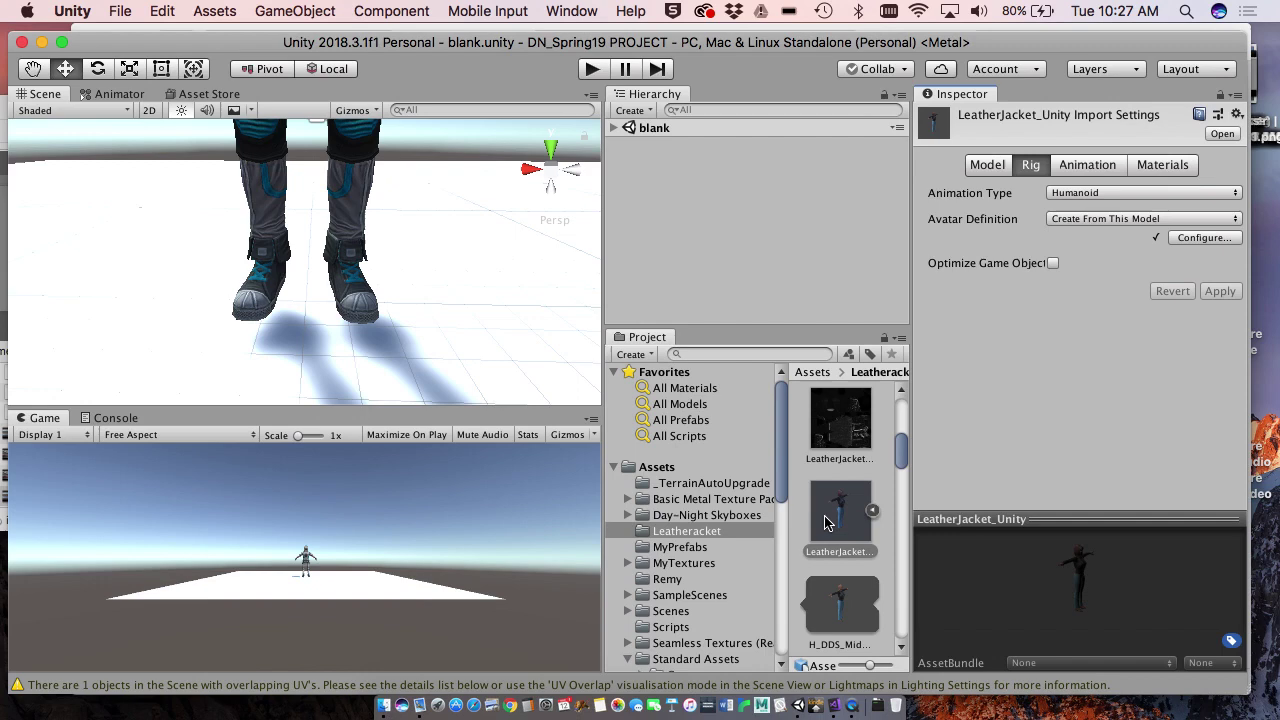
Drag the LeatherJacket model onto ThirdPersonController in the blank scene and open the prefab.
{"action": "left_click", "coordinate": [613, 128]}
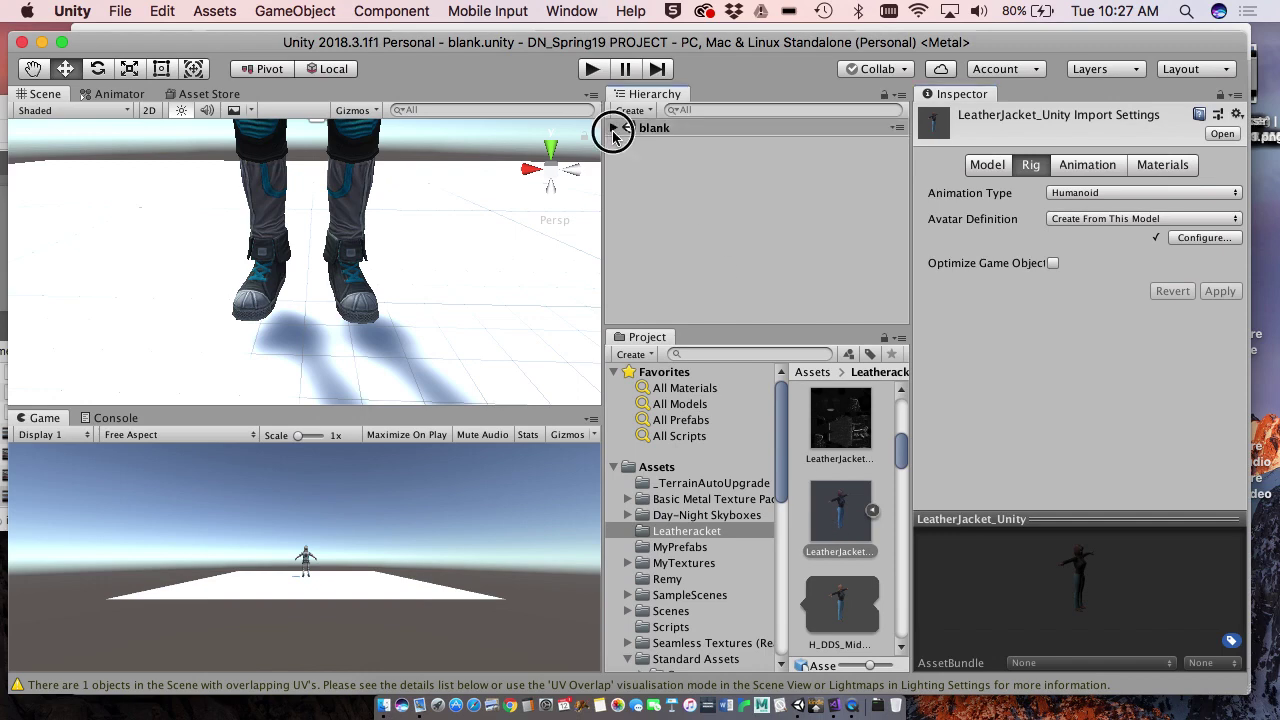
{"action": "left_click", "coordinate": [698, 191]}
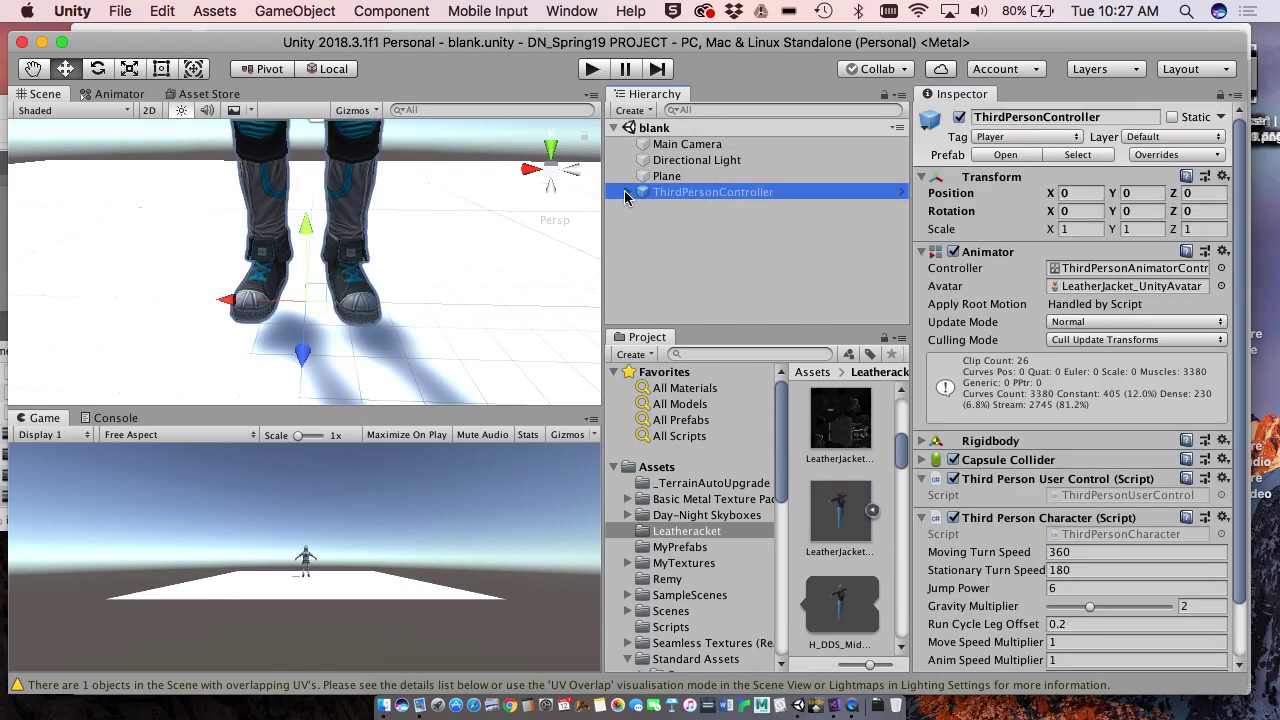
{"action": "left_click", "coordinate": [627, 192]}
{"action": "left_click", "coordinate": [613, 128]}
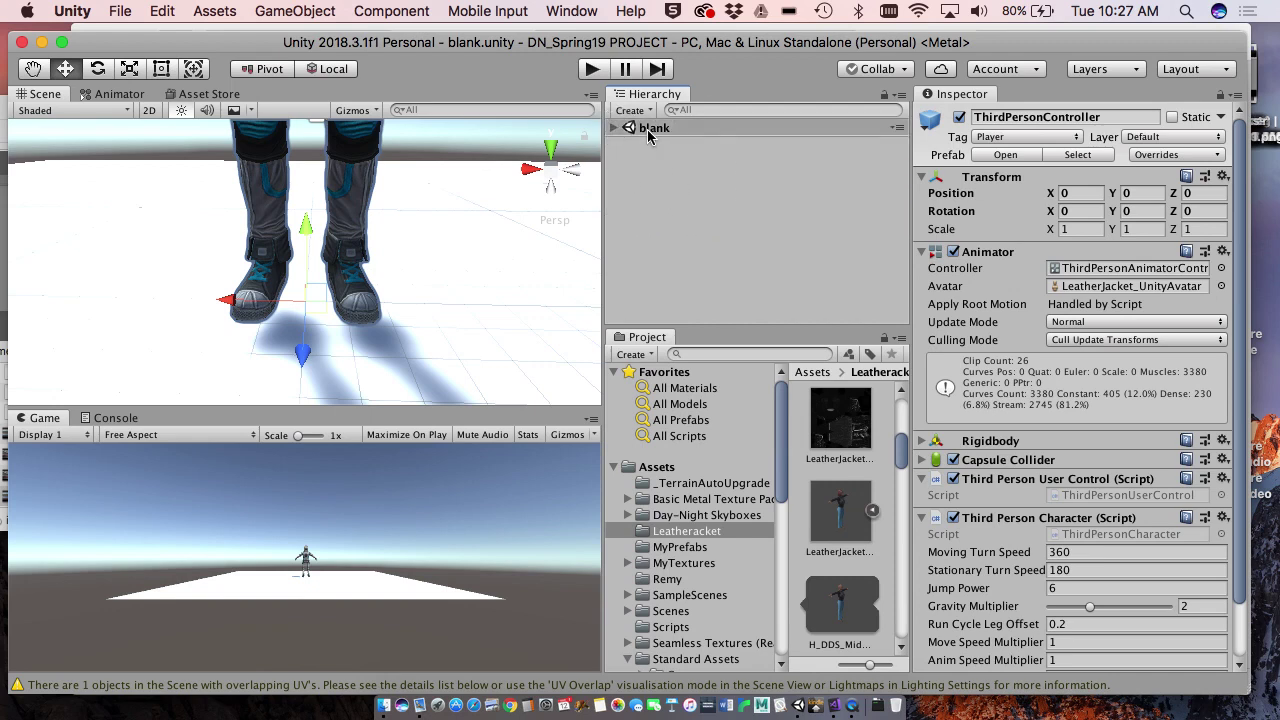
{"action": "left_click", "coordinate": [614, 129]}
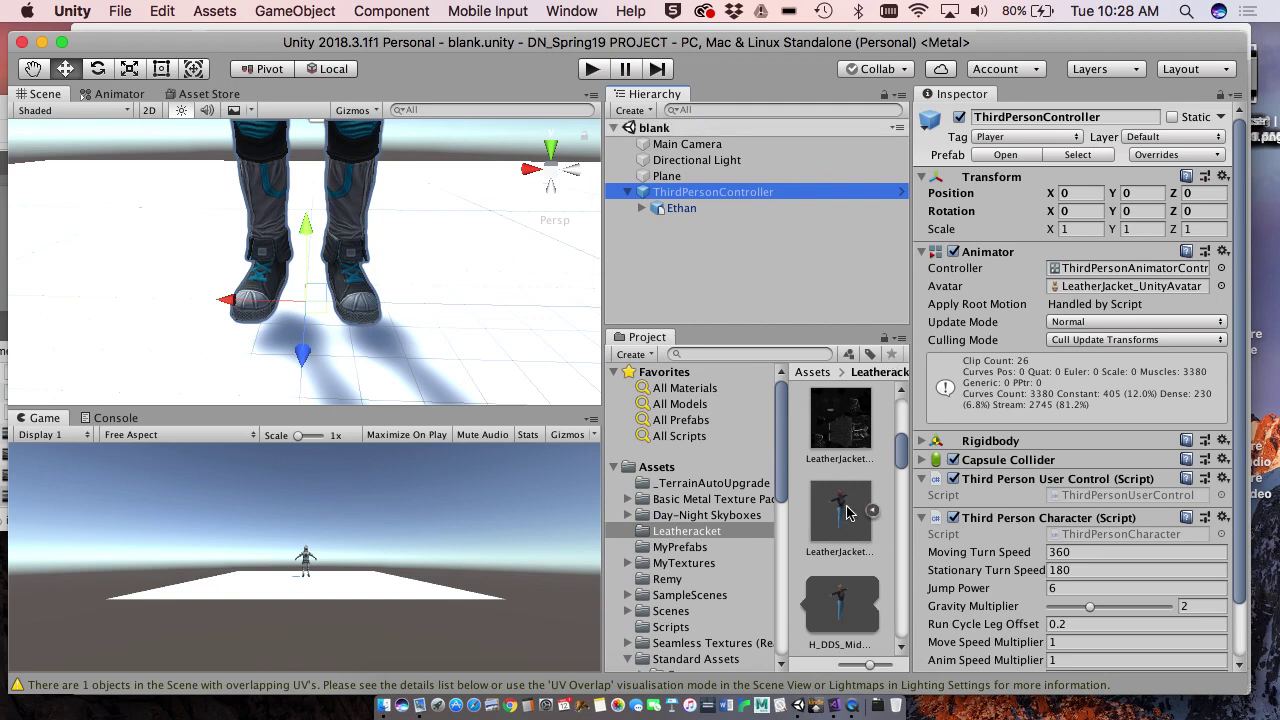
{"action": "left_click_drag", "start_coordinate": [847, 512], "coordinate": [725, 199]}
{"action": "left_click", "coordinate": [765, 314]}
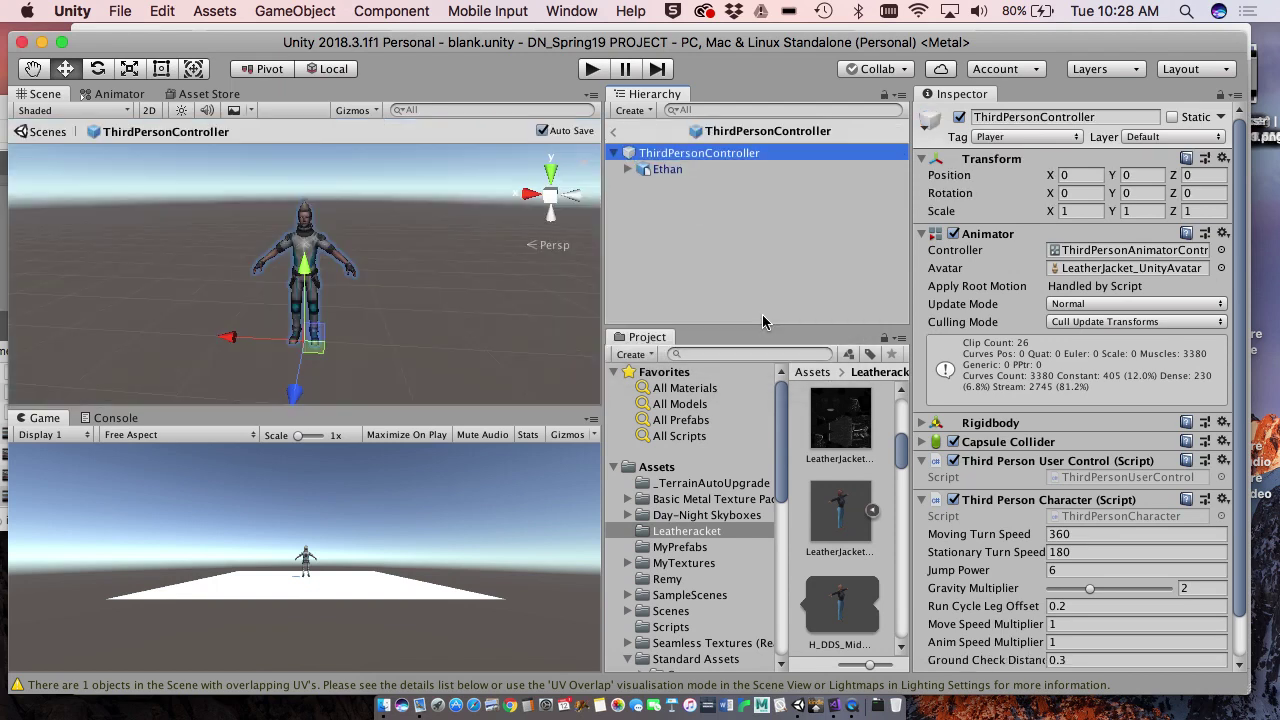
Nest LeatherJacket_Unity under ThirdPersonController beside Ethan, confirming the Animator avatar is LeatherJacket_UnityAvatar.
{"action": "left_click_drag", "start_coordinate": [845, 517], "coordinate": [722, 166]}
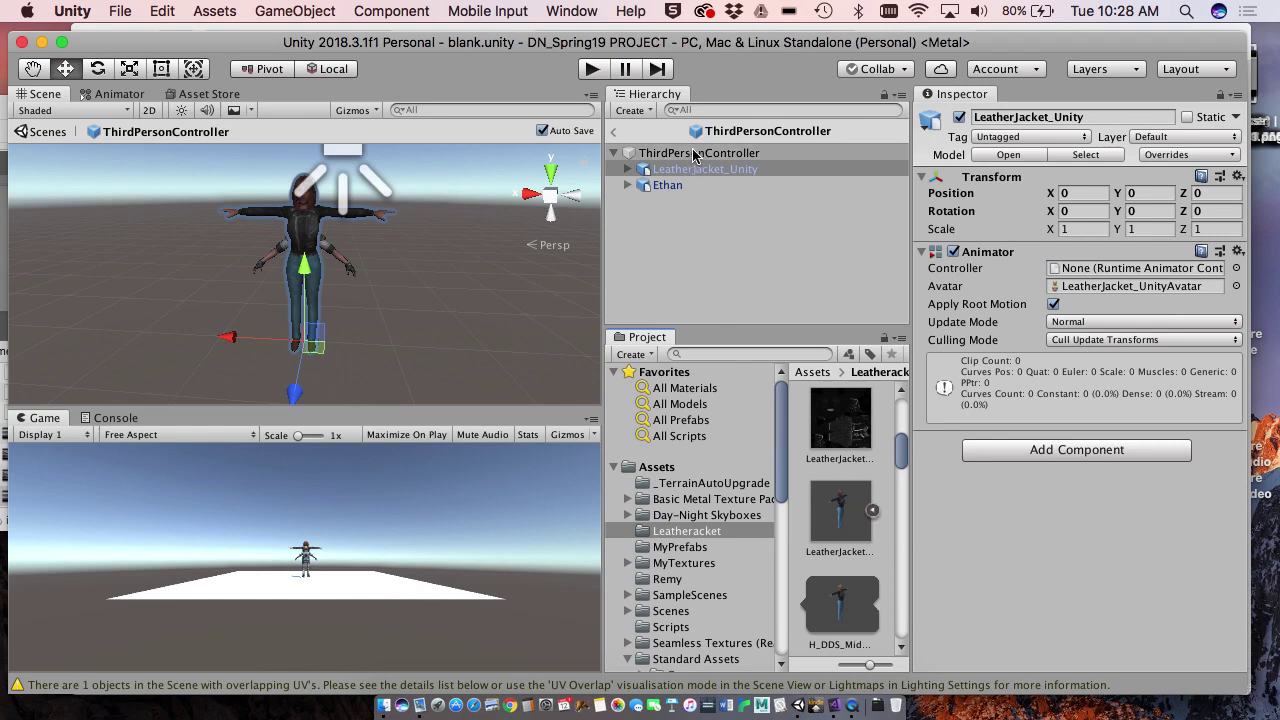
{"action": "left_click", "coordinate": [689, 154]}
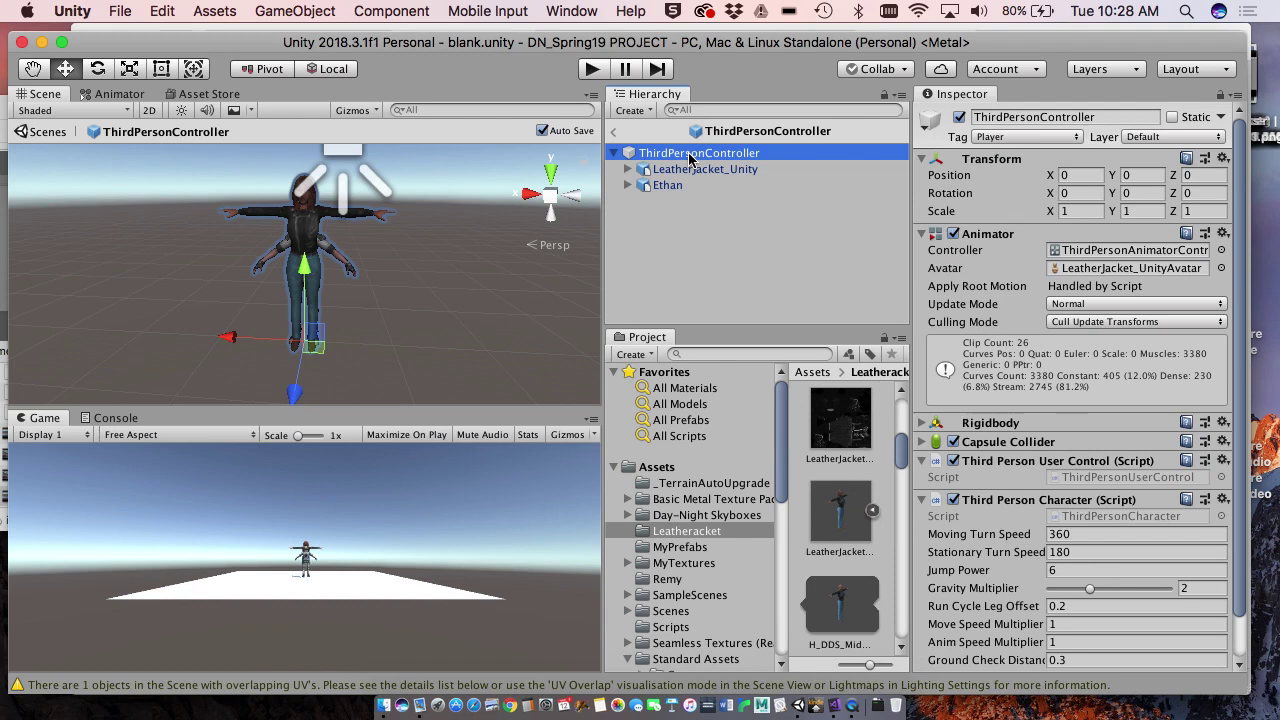
{"action": "scroll", "coordinate": [1067, 347], "scroll_direction": "down", "scroll_amount": 2}
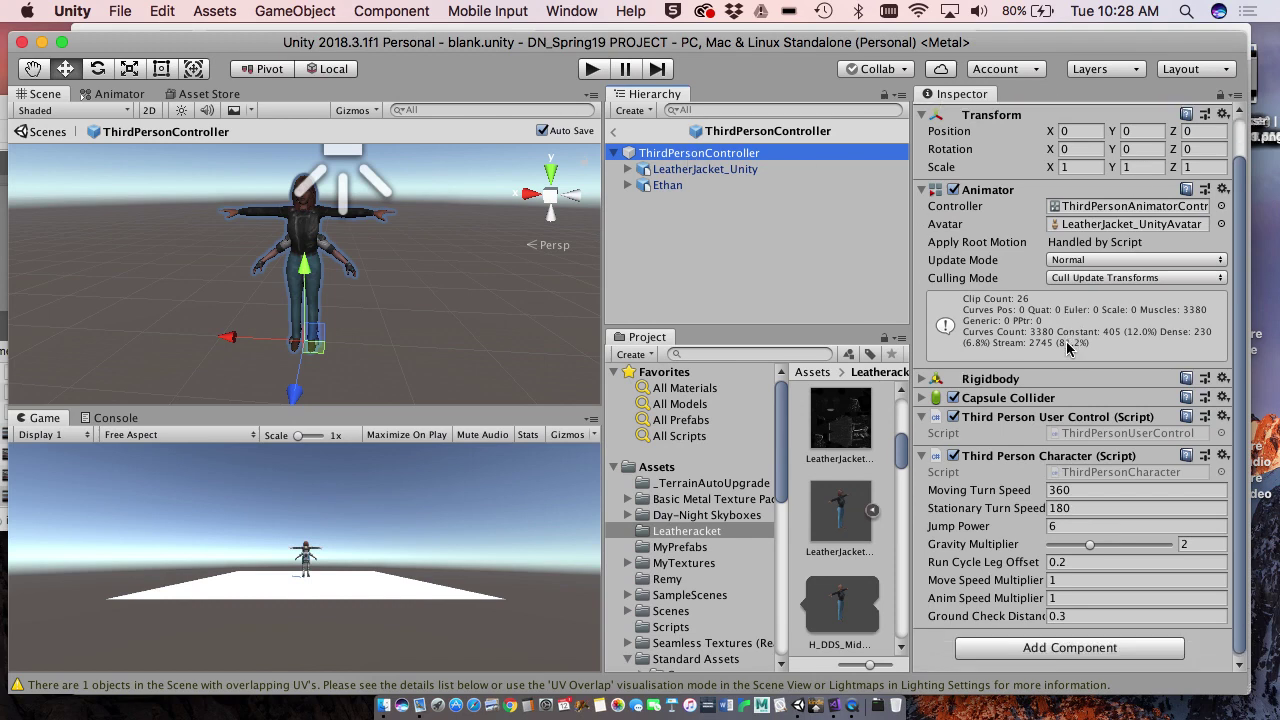
{"action": "scroll", "coordinate": [1067, 347], "scroll_direction": "up", "scroll_amount": 2}
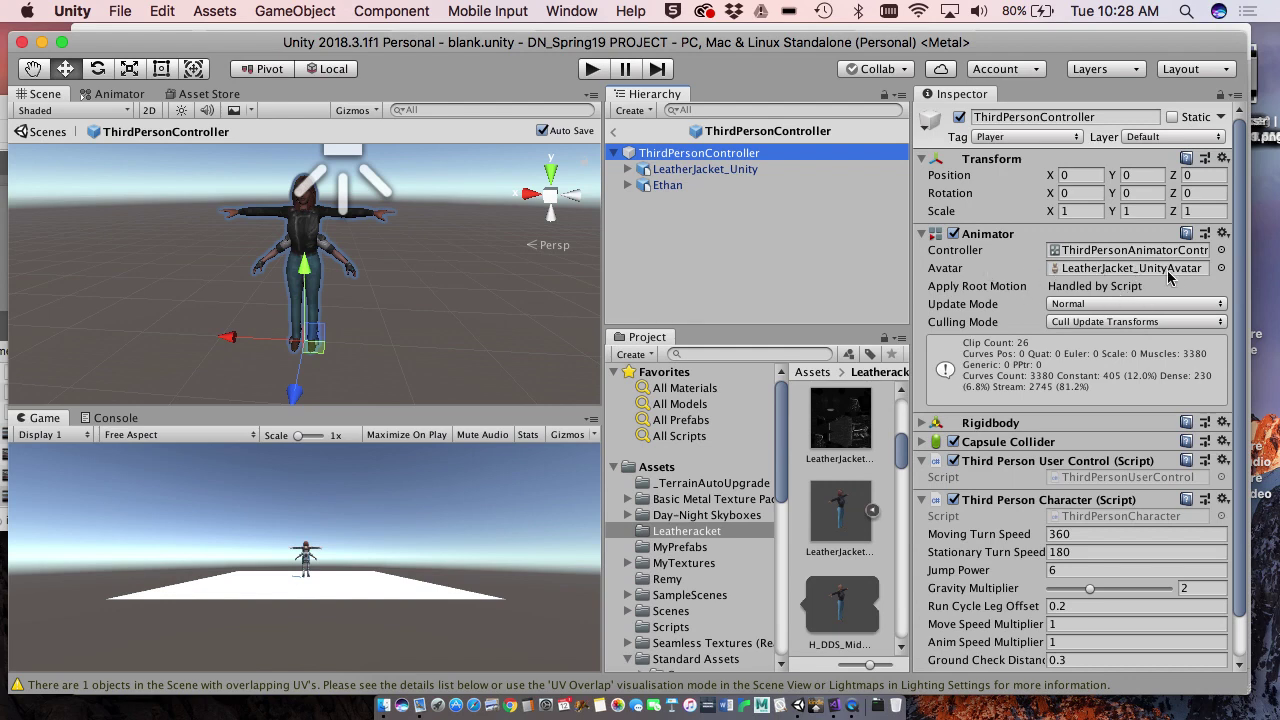
Verify the controller's Avatar is LeatherJacket_UnityAvatar, then select the LeatherJacket_Unity child.
{"action": "left_click", "coordinate": [1221, 268]}
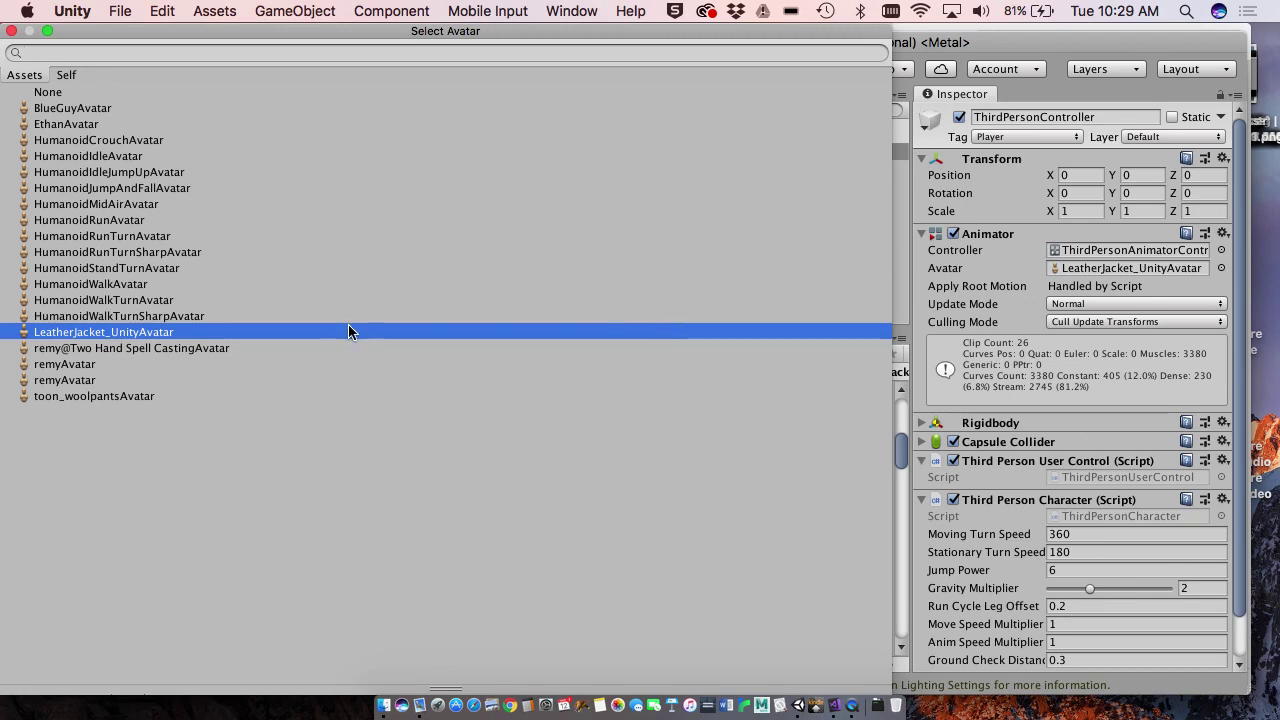
{"action": "left_click", "coordinate": [12, 31]}
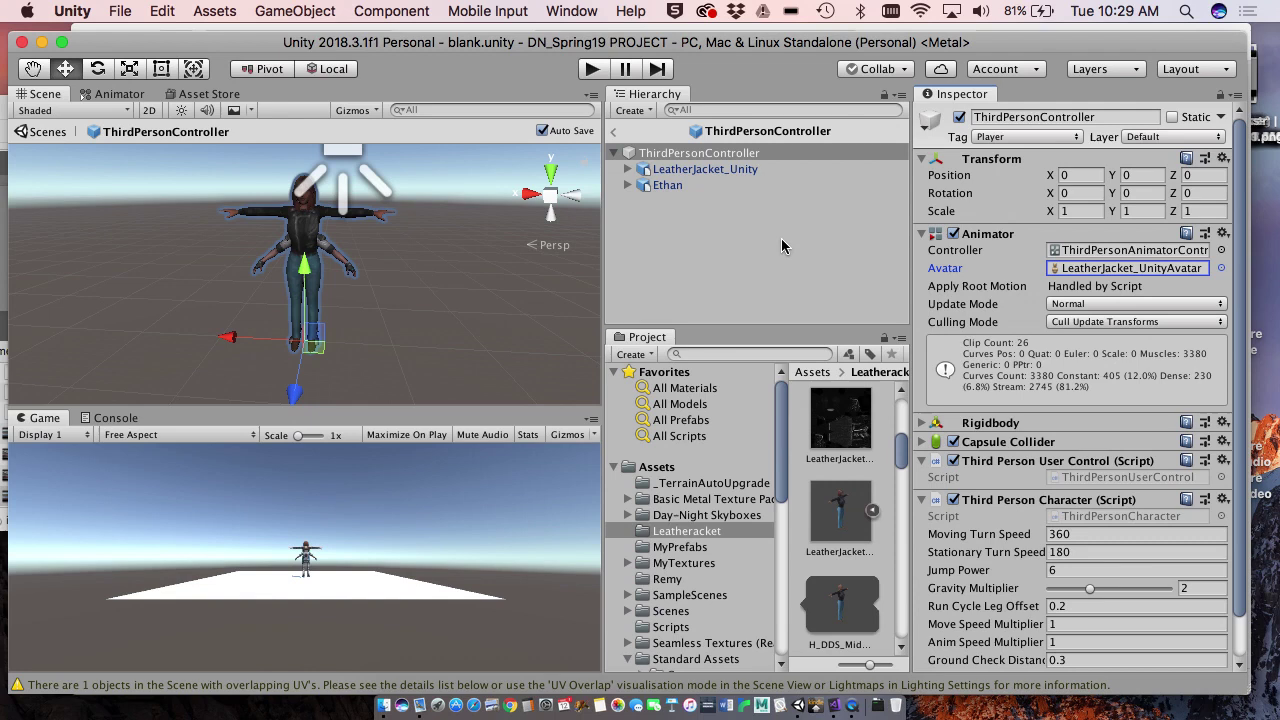
{"action": "left_click", "coordinate": [703, 170]}
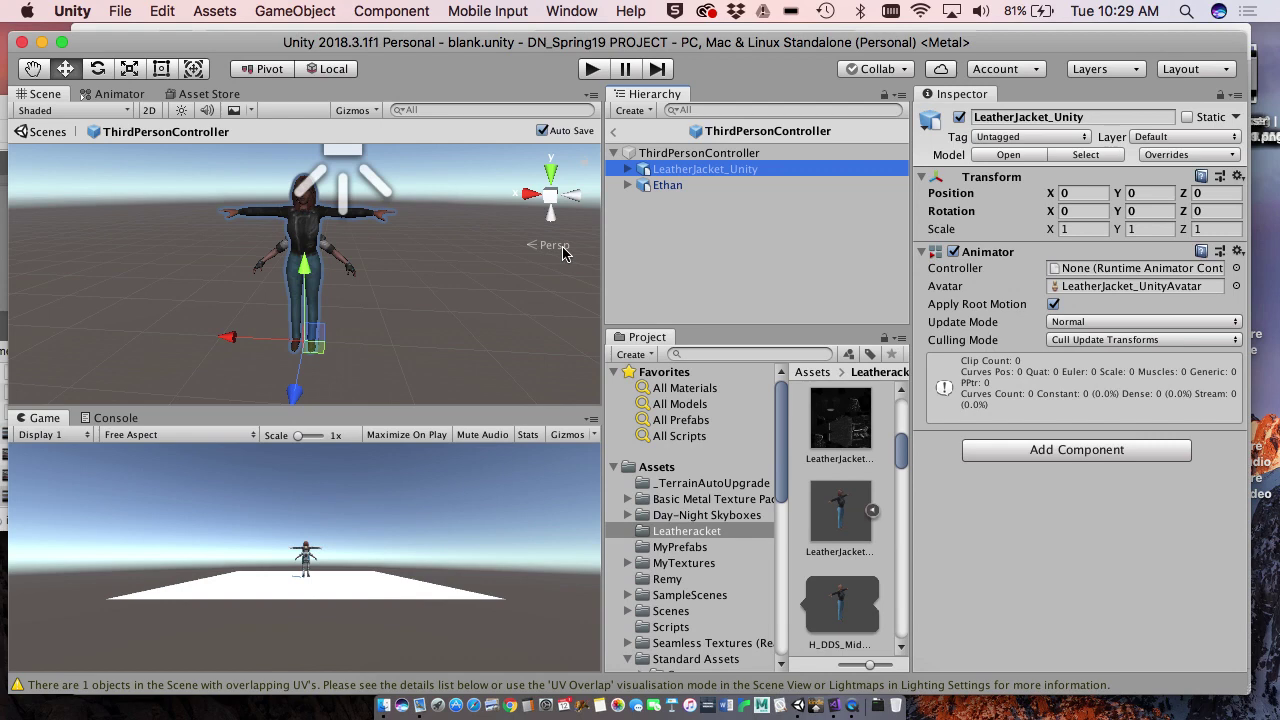
Deactivate Ethan in the ThirdPersonController prefab by unchecking its active box.
{"action": "left_click", "coordinate": [700, 187]}
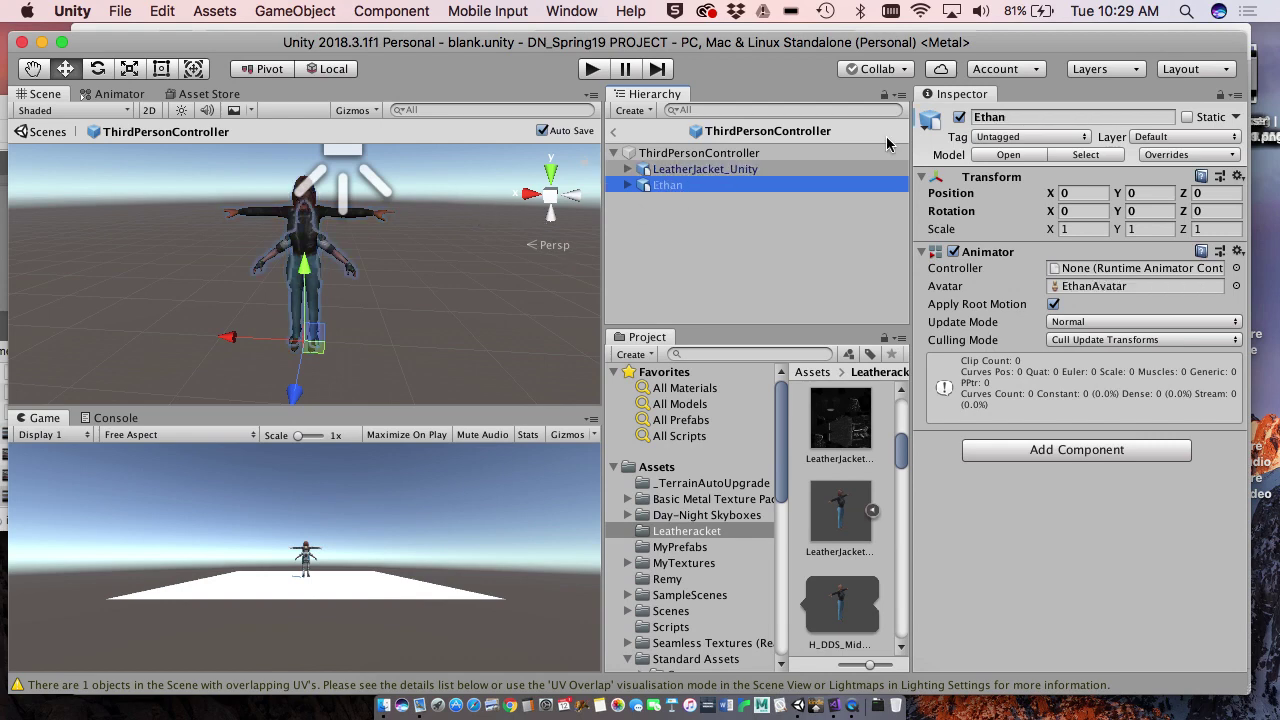
{"action": "left_click", "coordinate": [959, 118]}
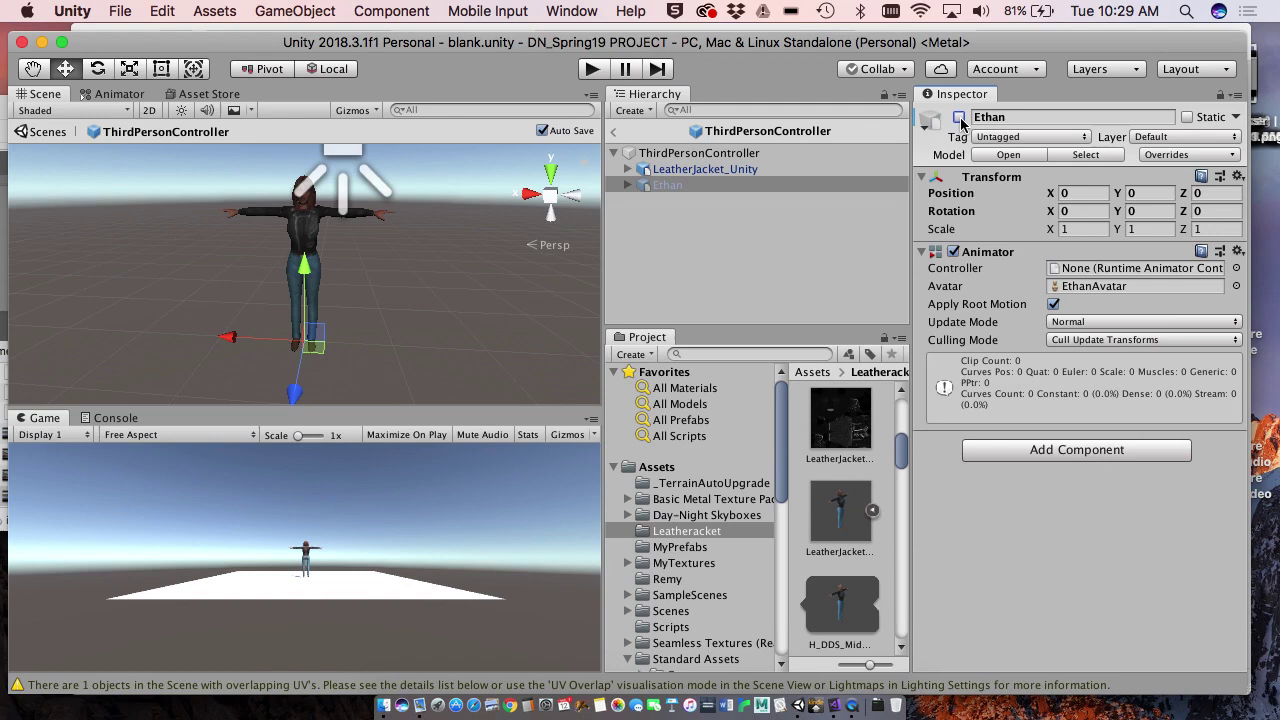
{"action": "left_click", "coordinate": [627, 187]}
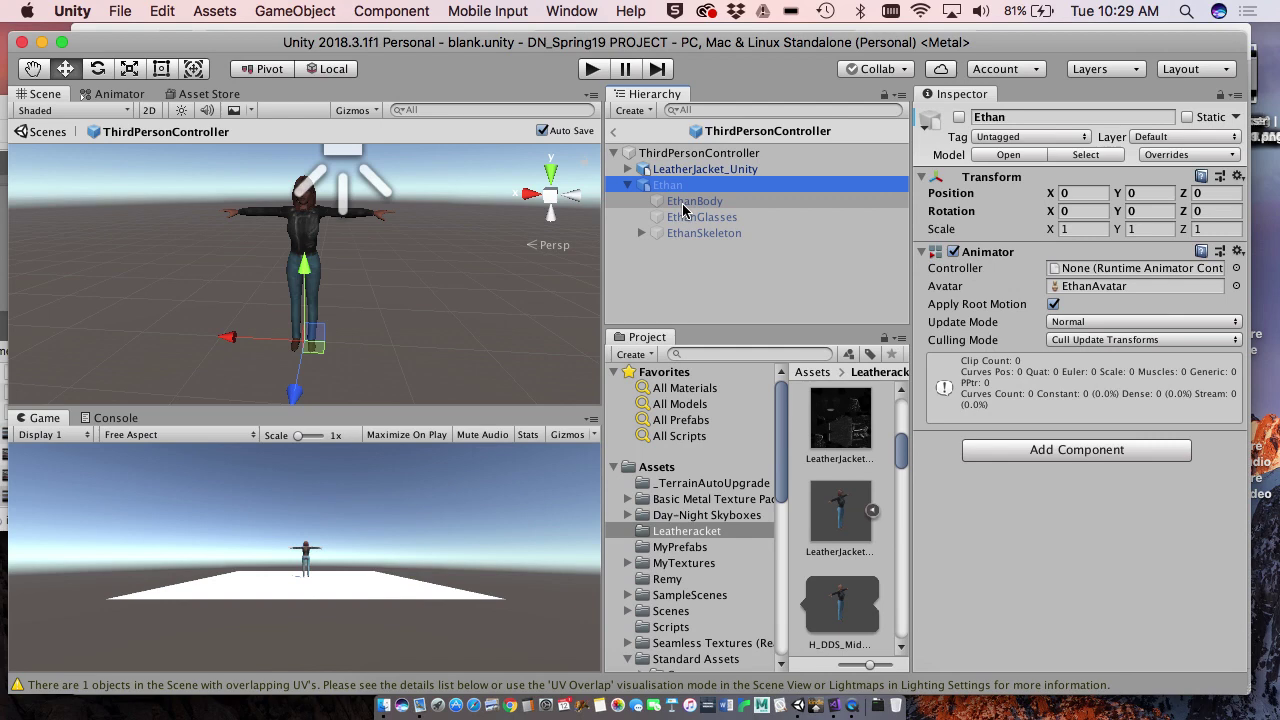
Collapse Ethan's hierarchy and reselect the LeatherJacket_Unity child.
{"action": "left_click", "coordinate": [628, 185]}
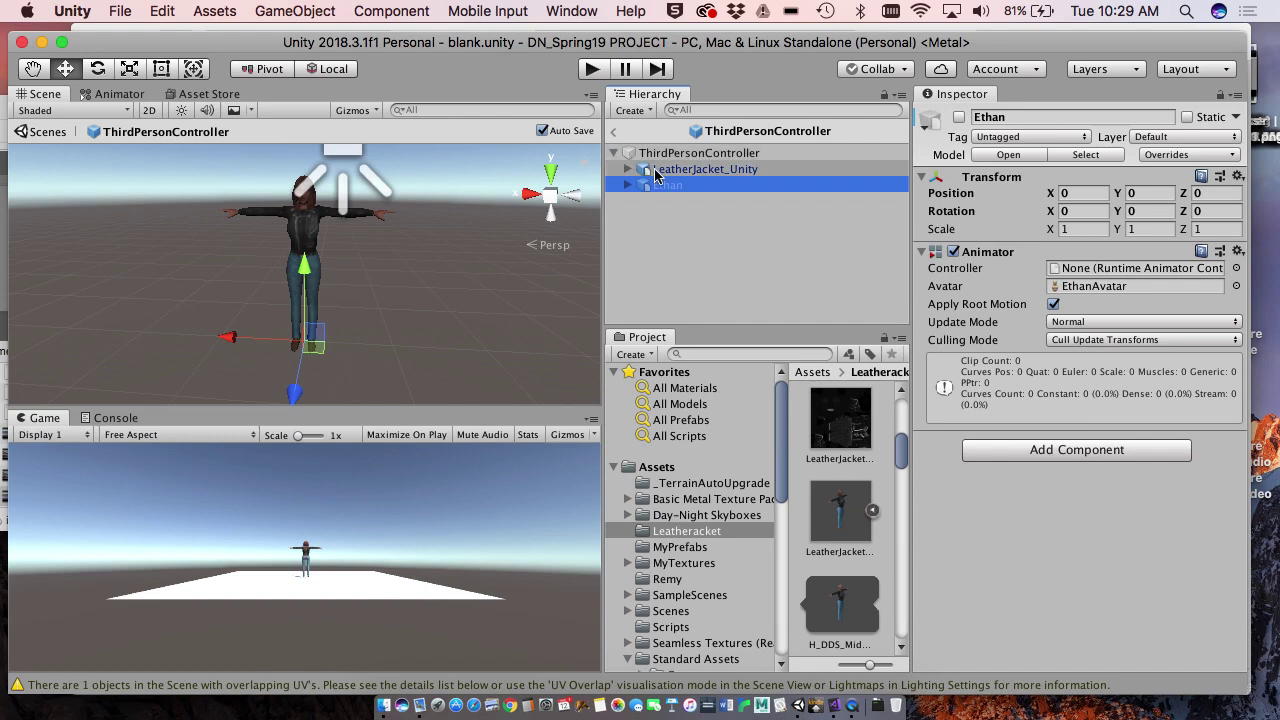
{"action": "left_click", "coordinate": [684, 216]}
{"action": "left_click", "coordinate": [672, 172]}
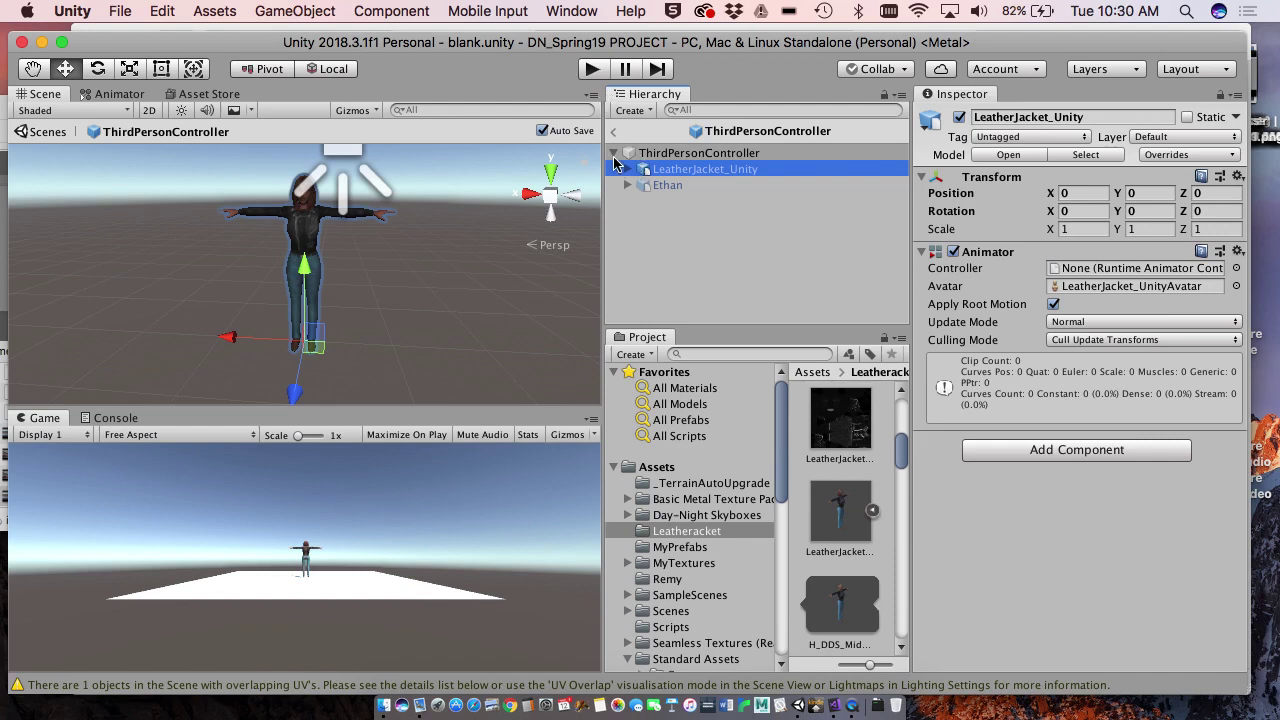
Leave prefab mode for the blank scene, zoom out, and enter Play mode.
{"action": "left_click", "coordinate": [613, 133]}
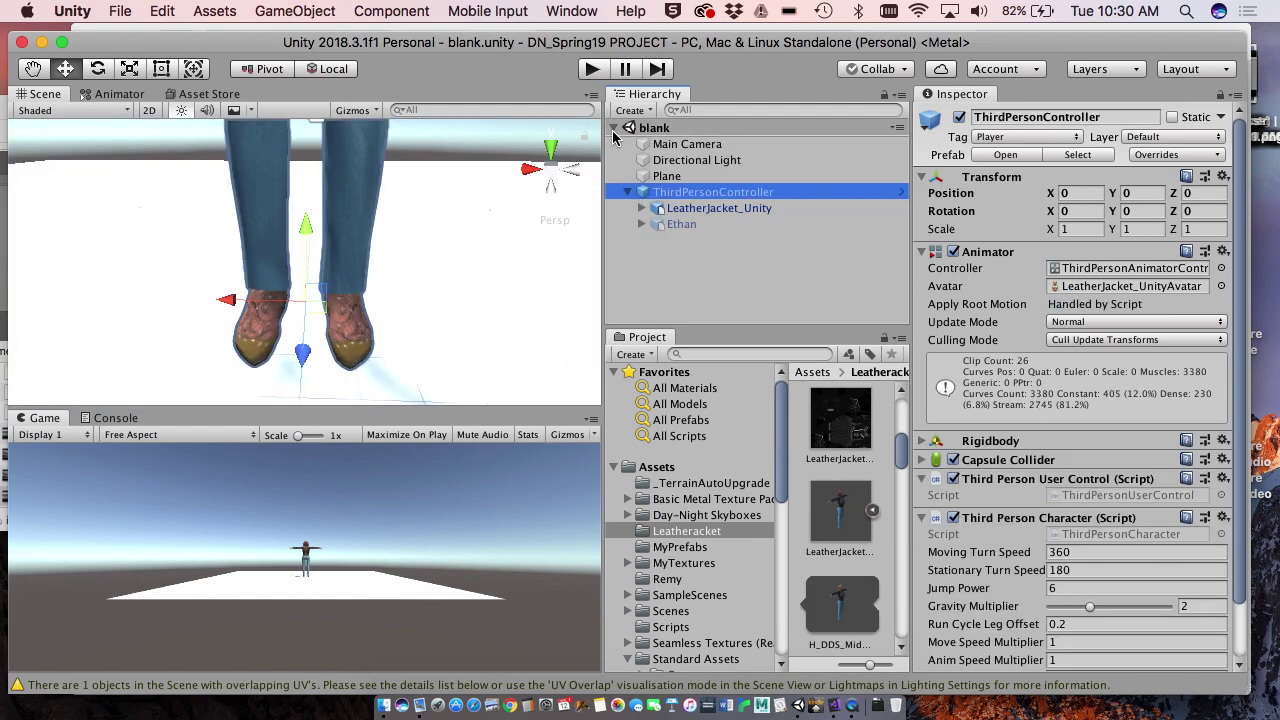
{"action": "scroll", "coordinate": [446, 240], "scroll_direction": "down", "scroll_amount": 5}
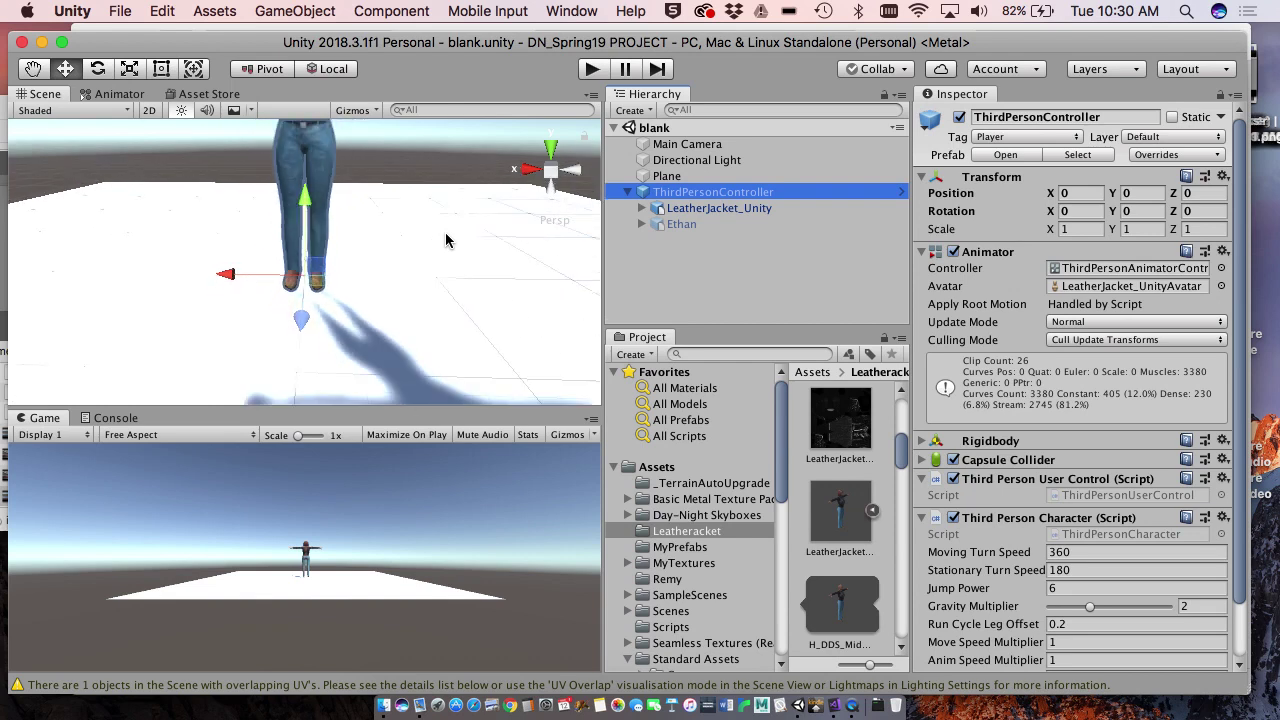
{"action": "scroll", "coordinate": [446, 240], "scroll_direction": "down", "scroll_amount": 6}
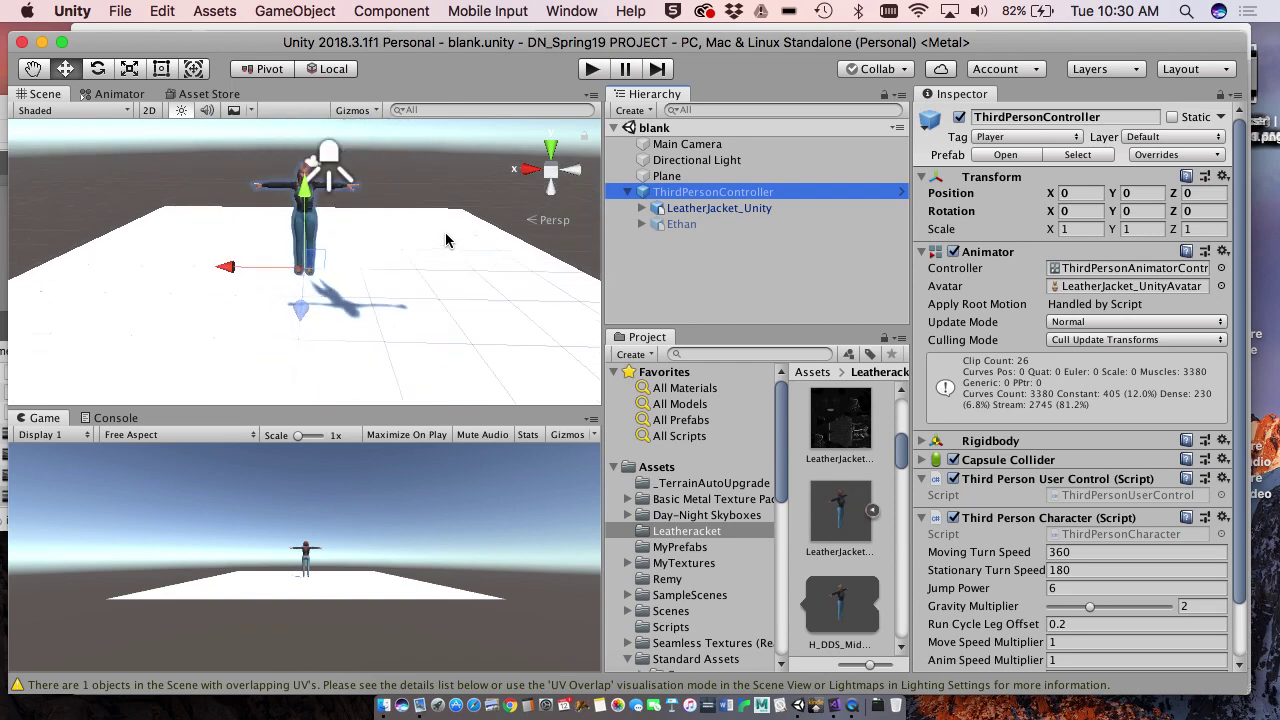
{"action": "left_click", "coordinate": [592, 70]}
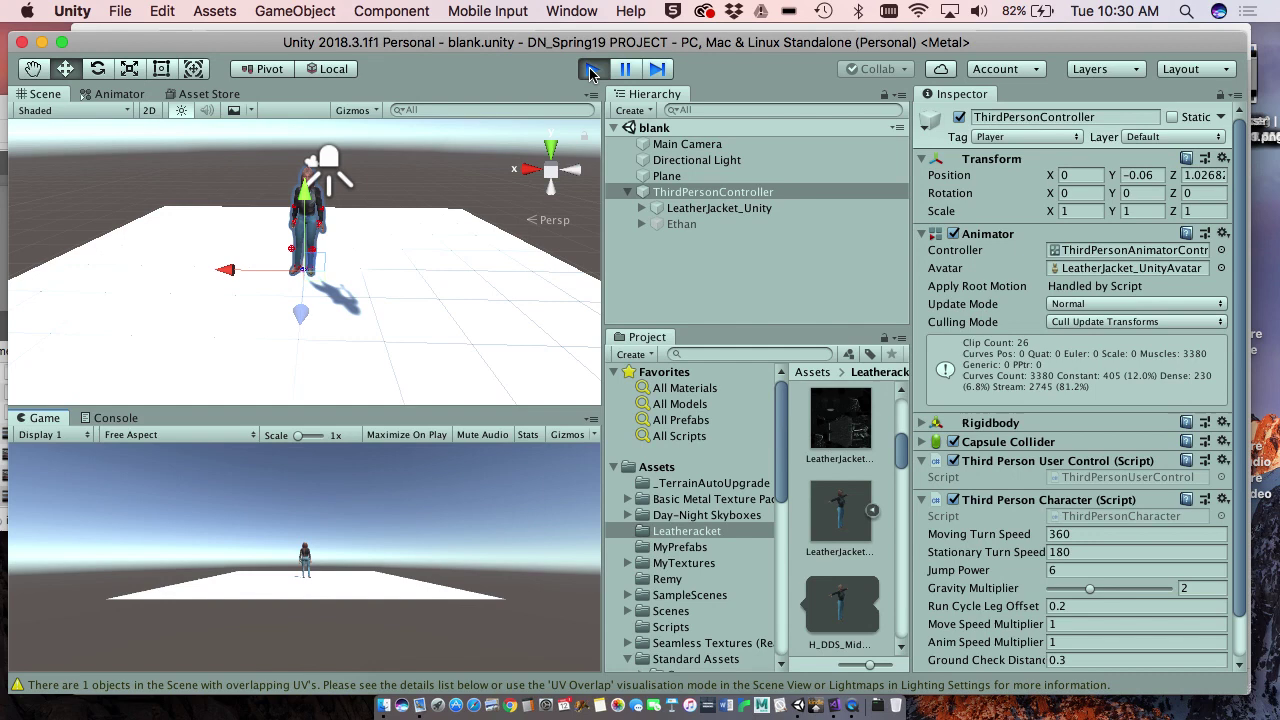
Move the leather-jacket character toward the camera, right and left with S, D and A.
{"action": "key", "text": "s"}
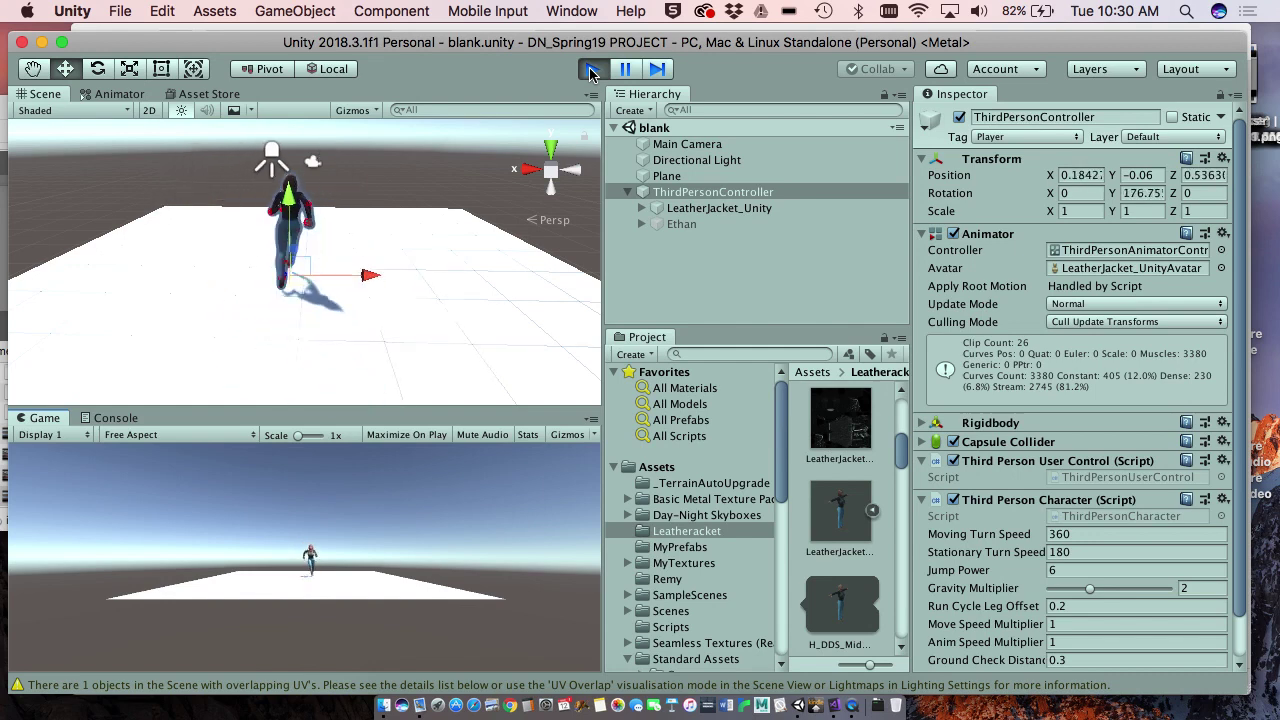
{"action": "key", "text": "d"}
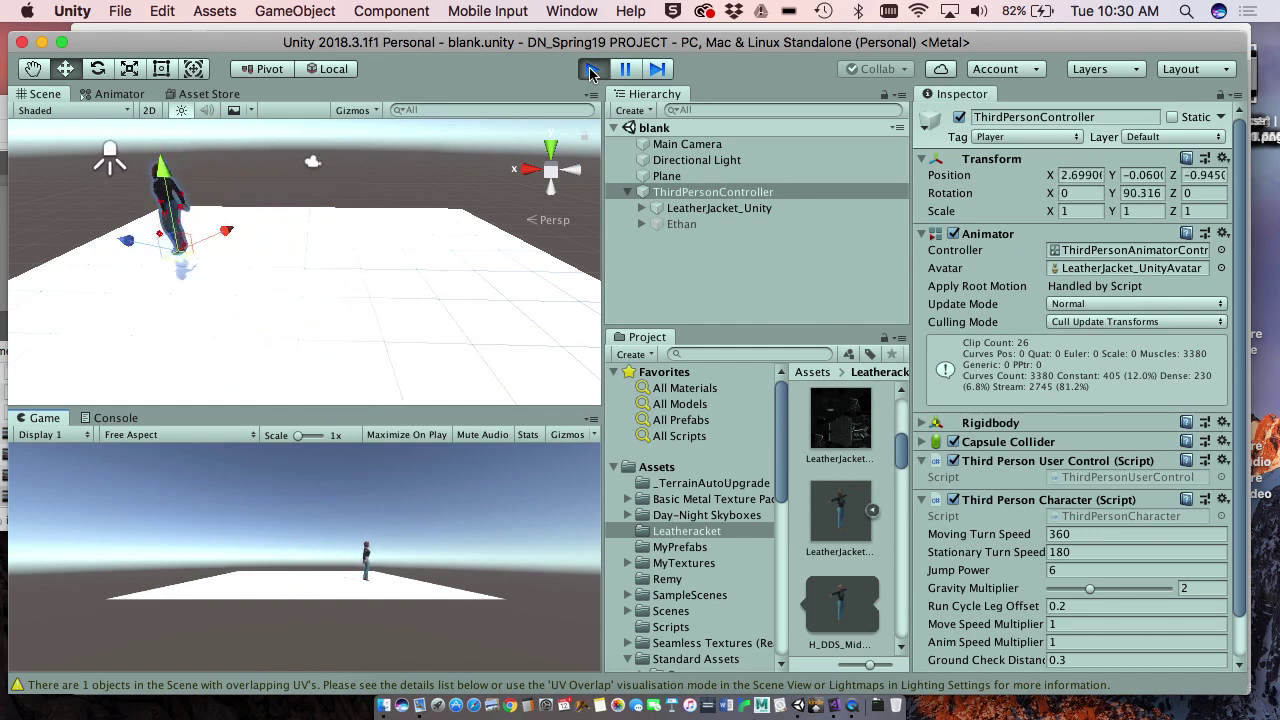
{"action": "key", "text": "a"}
{"action": "key", "text": "s"}
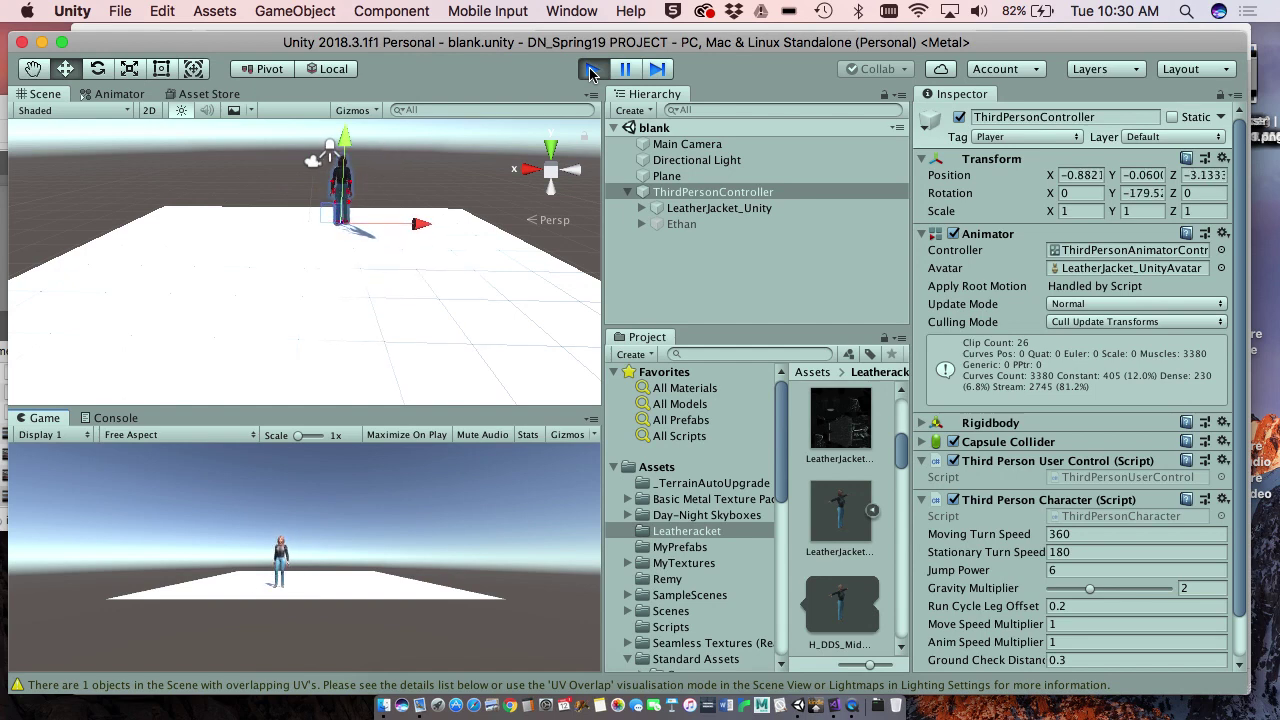
{"action": "key", "text": "s"}
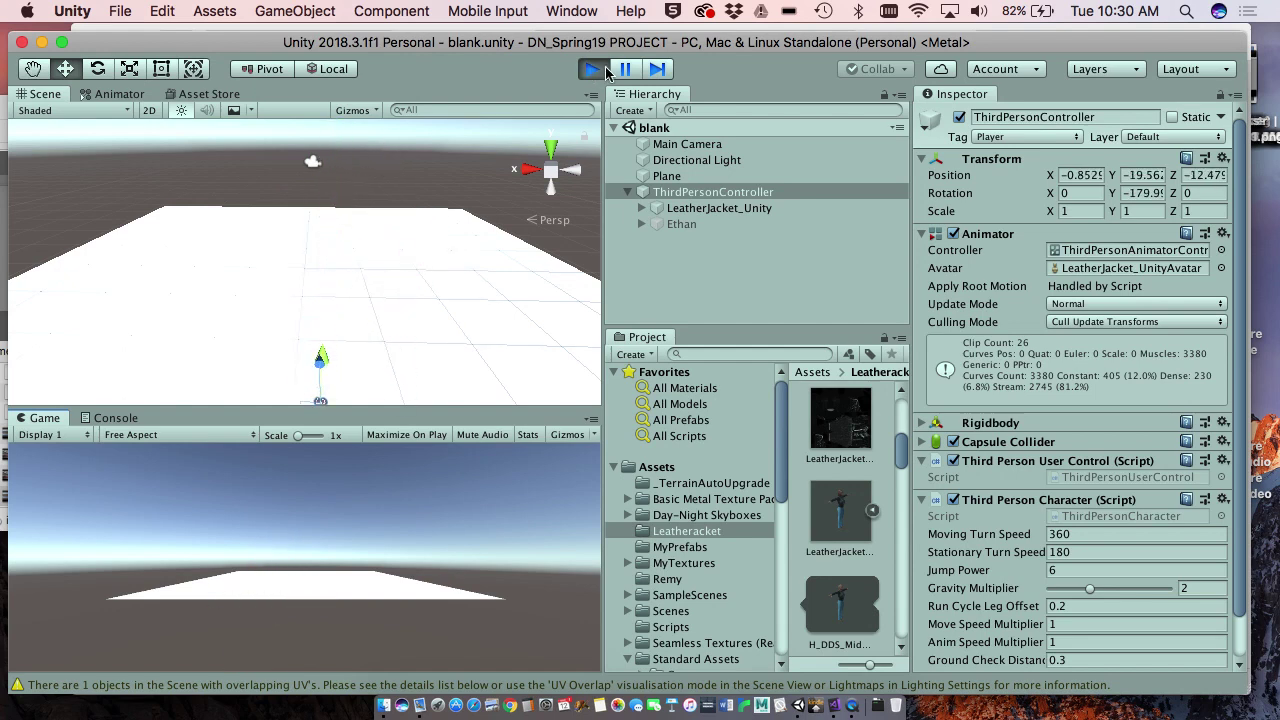